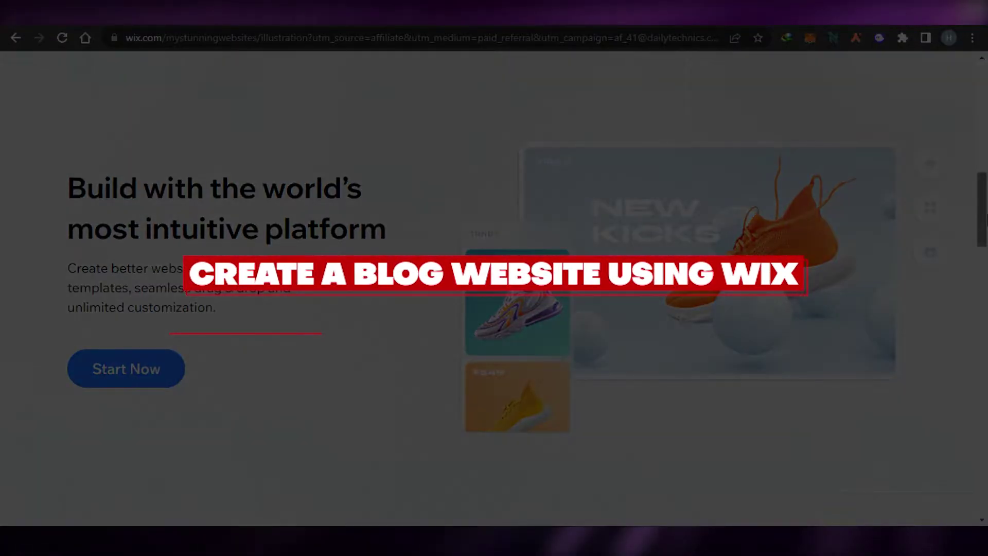
# Step: Sign in by autofilling the saved account e-mail and submitting it with Start Now
pyautogui.moveTo(986, 218)
pyautogui.mouseDown()
pyautogui.moveTo(987, 407)
pyautogui.moveTo(986, 115)
pyautogui.moveTo(986, 219)
pyautogui.mouseUp()
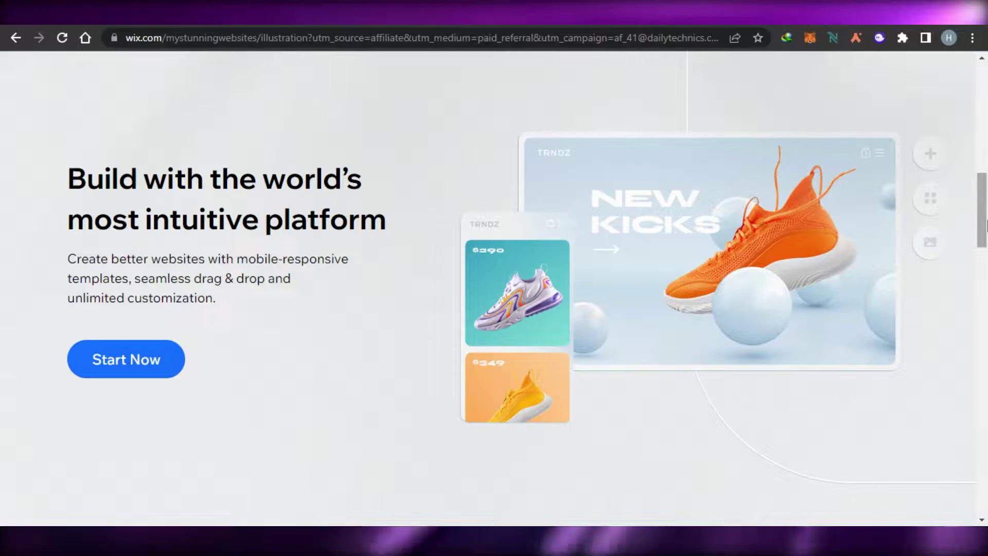
pyautogui.moveTo(987, 201); pyautogui.dragTo(985, 65)
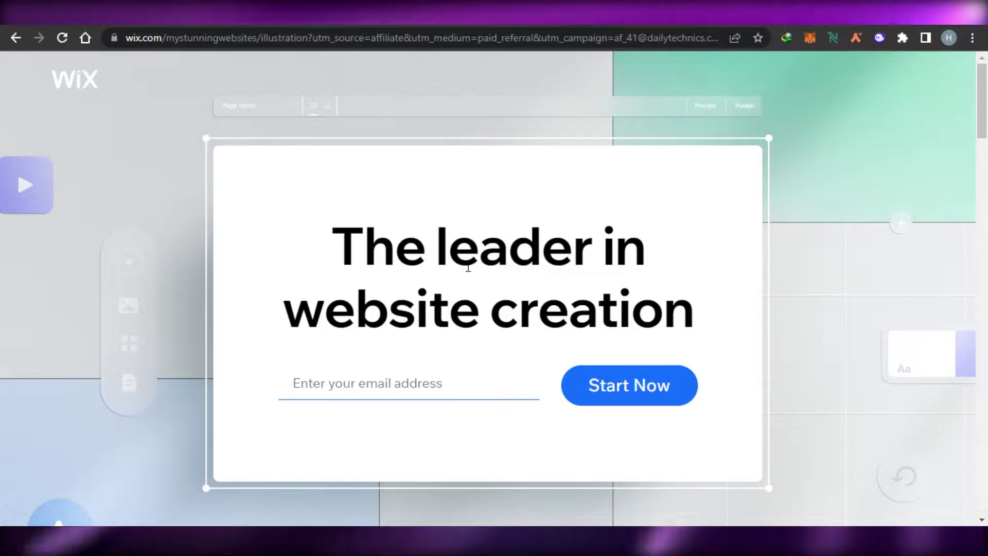
pyautogui.click(372, 382)
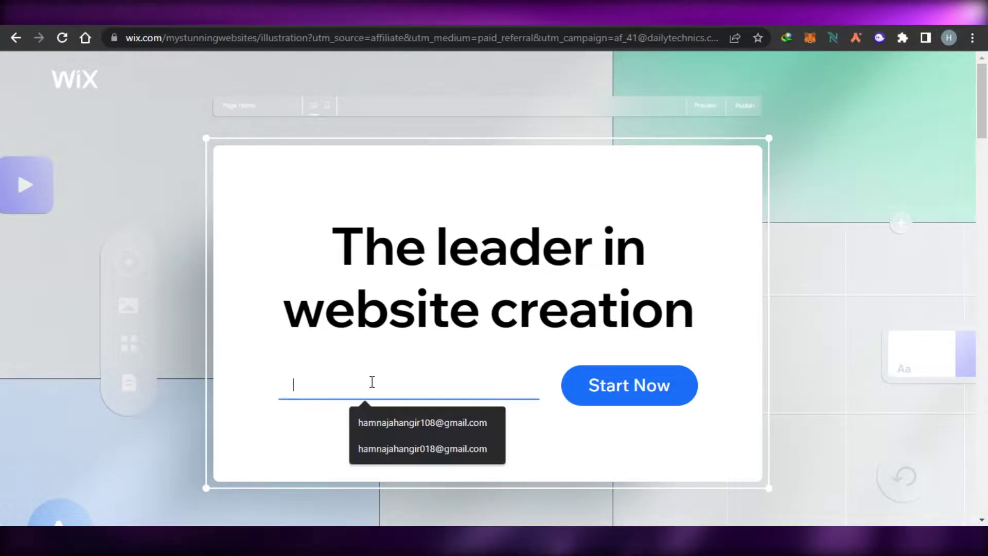
pyautogui.click(420, 420)
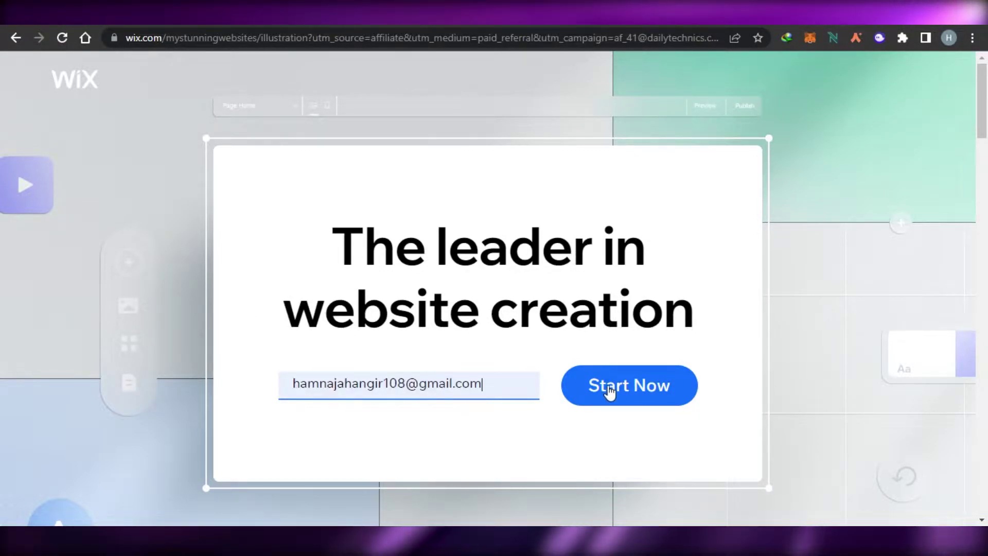
pyautogui.click(621, 391)
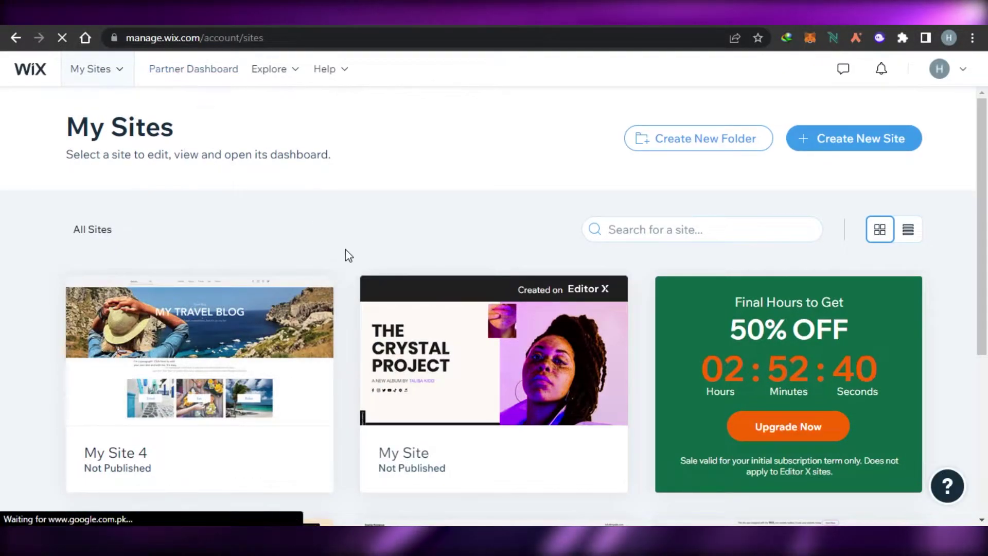
# Step: Look over the existing sites, such as My Site 4 and My Site, then begin a new site
pyautogui.scroll(-5, 986, 156)
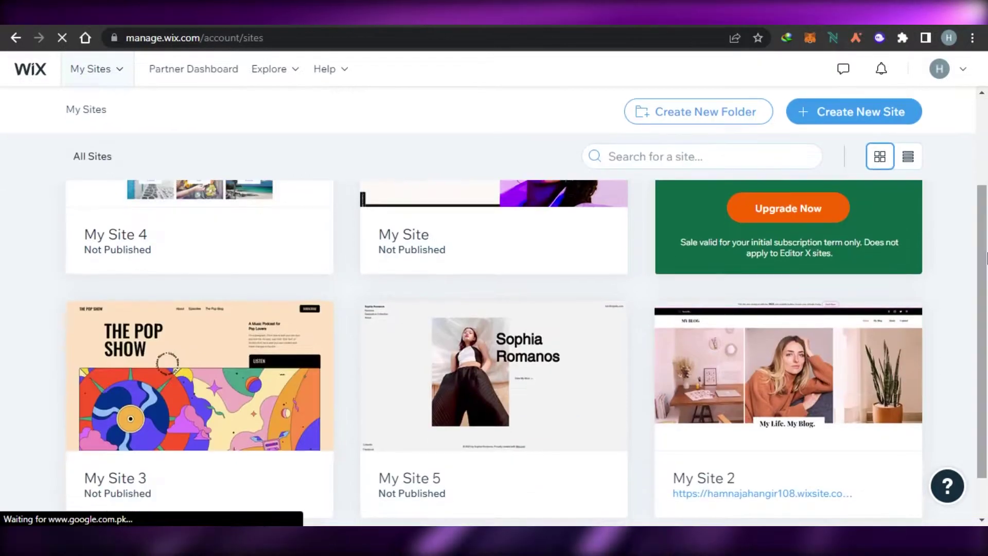
pyautogui.scroll(5, 875, 154)
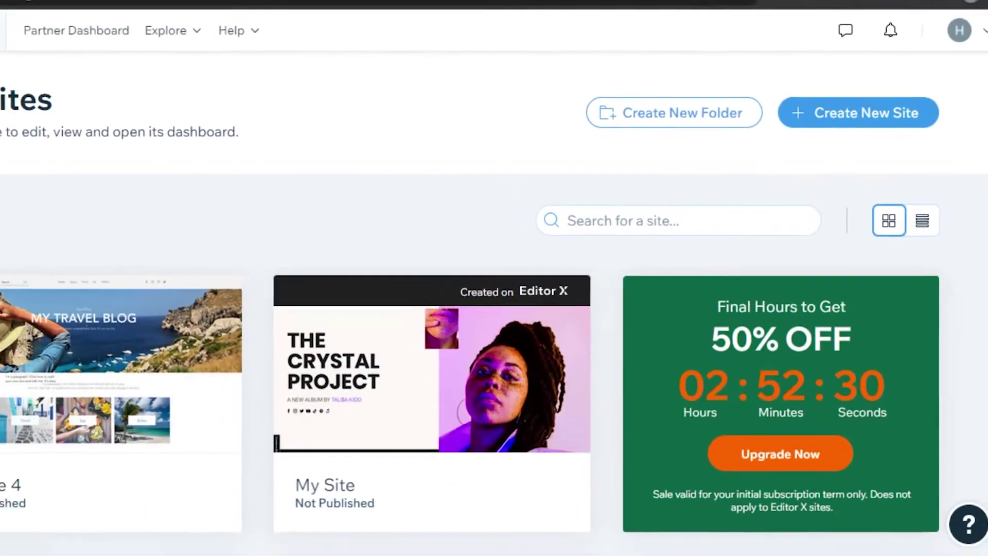
pyautogui.scroll(-5, 494, 361)
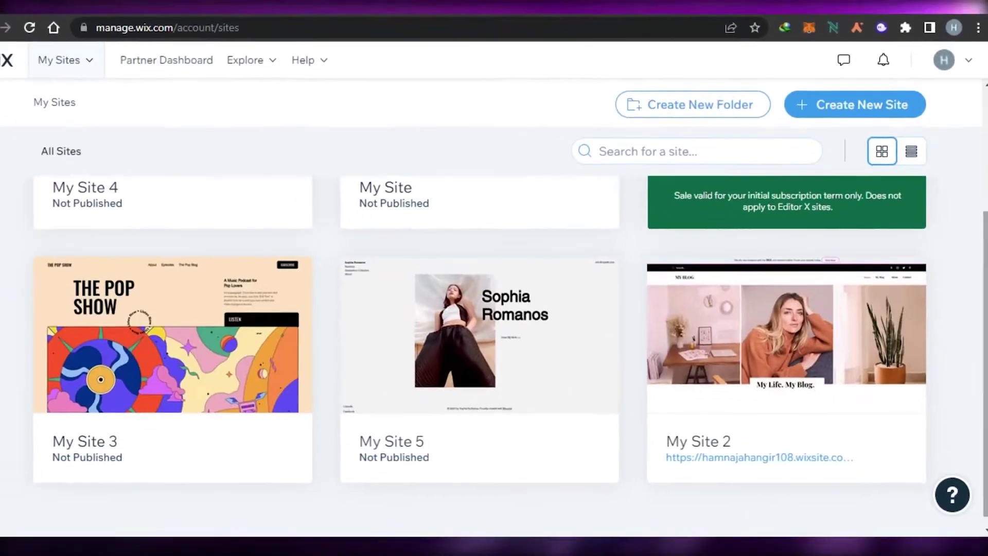
pyautogui.scroll(5, 985, 155)
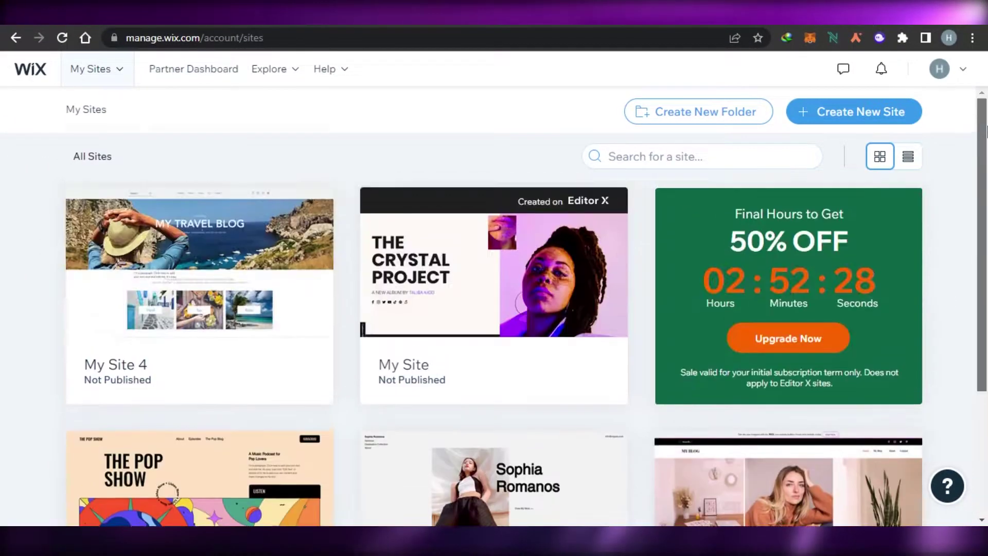
pyautogui.scroll(2, 985, 131)
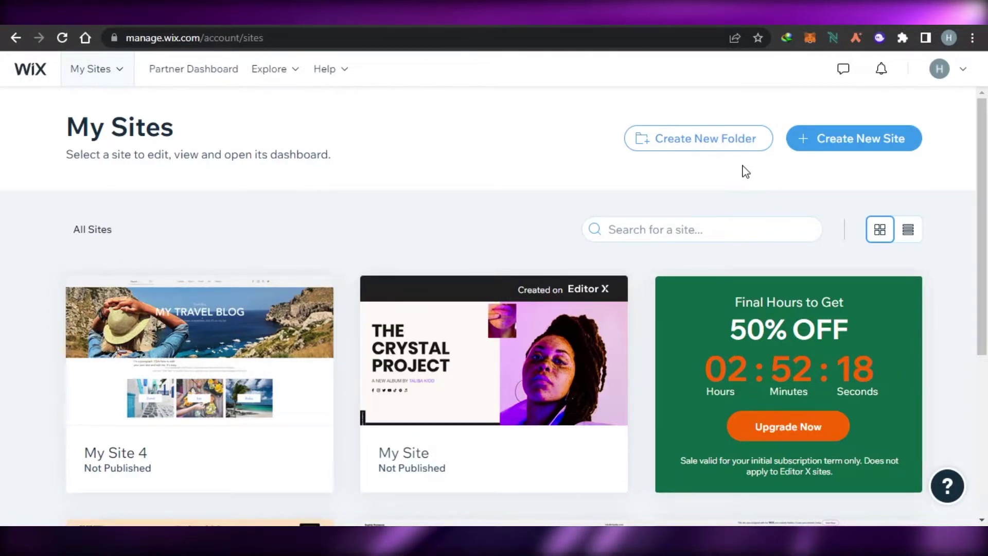
pyautogui.click(863, 141)
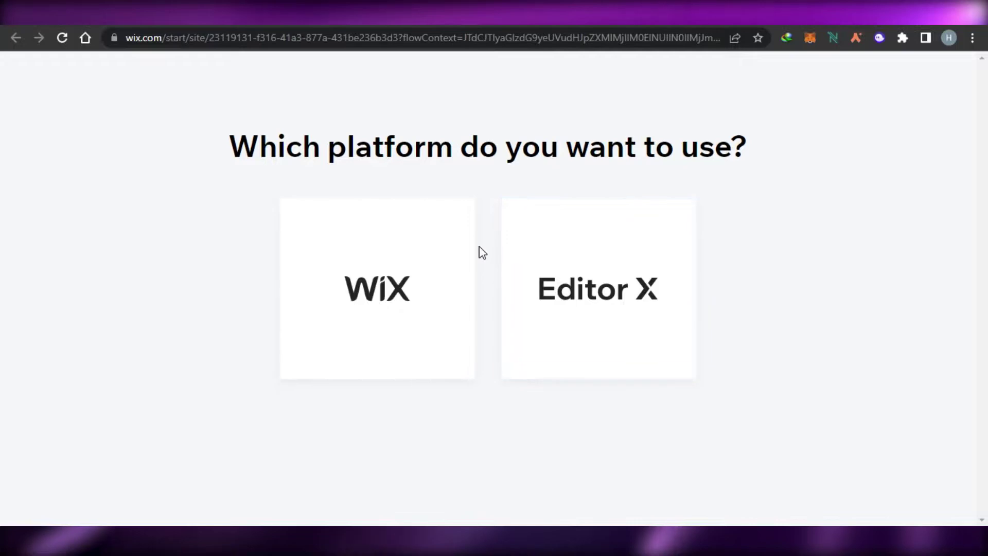
# Step: Choose the Wix platform, set the website type to Blog, and continue
pyautogui.click(420, 252)
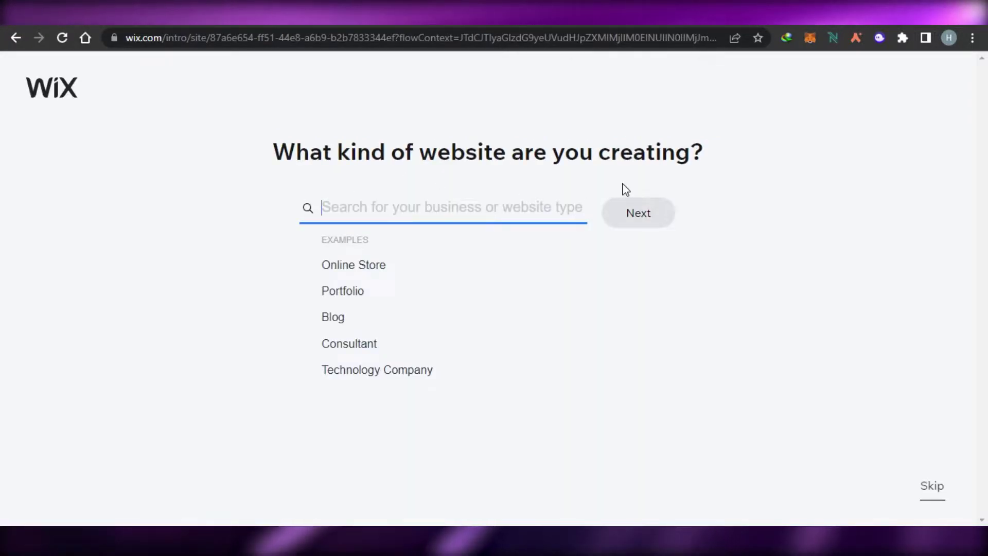
pyautogui.click(334, 320)
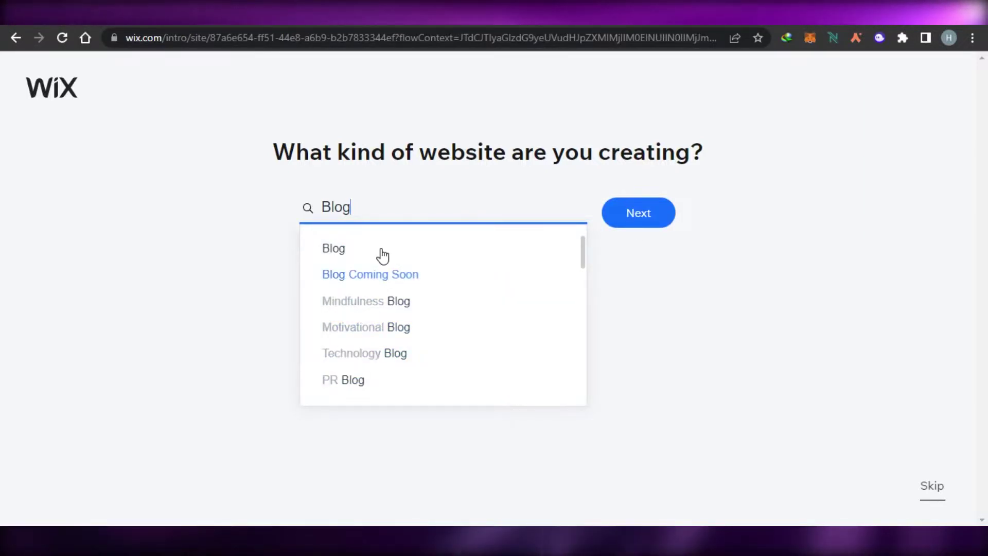
pyautogui.click(331, 251)
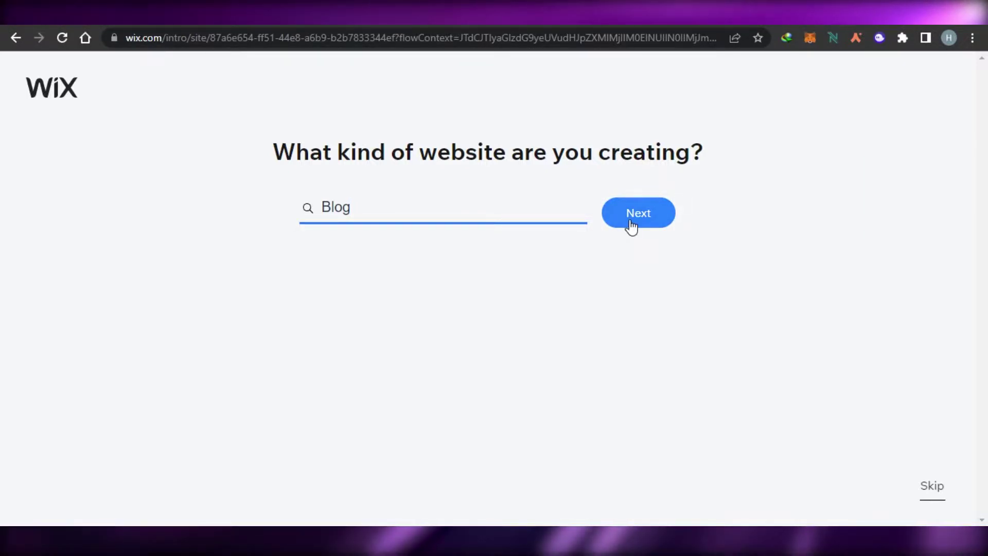
pyautogui.click(632, 227)
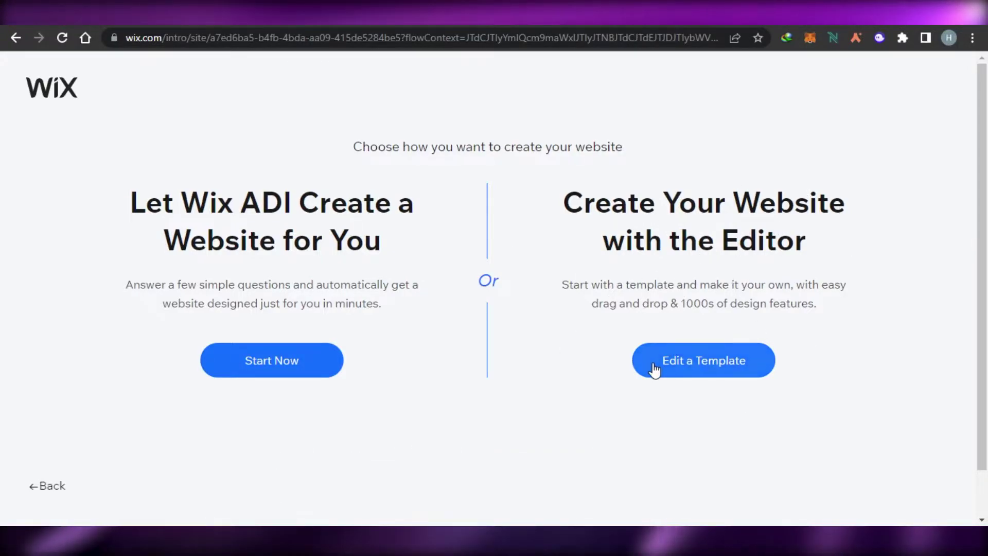
# Step: Start from a template, filter to Personal Blog, and open the Fashion Blog template for editing
pyautogui.click(722, 370)
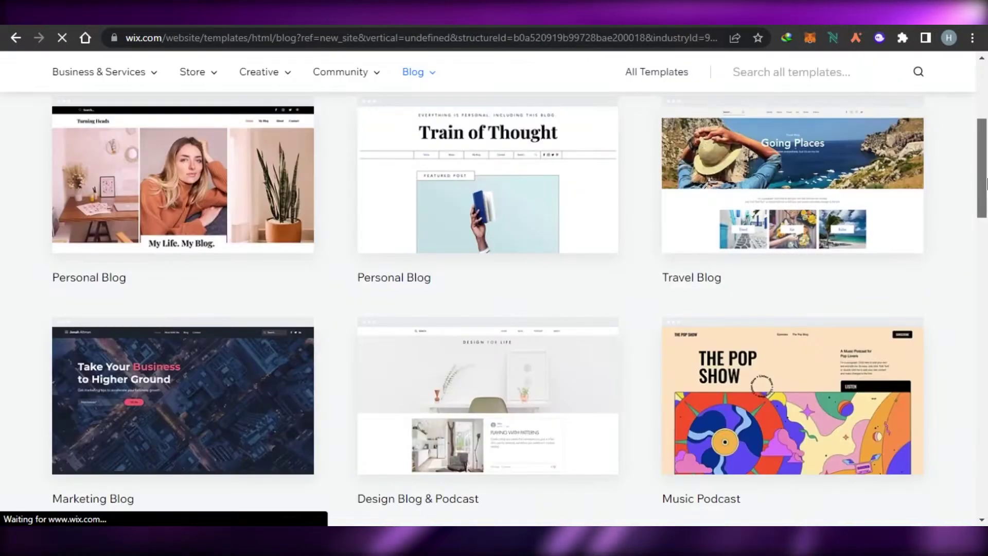
pyautogui.moveTo(982, 144); pyautogui.dragTo(985, 100)
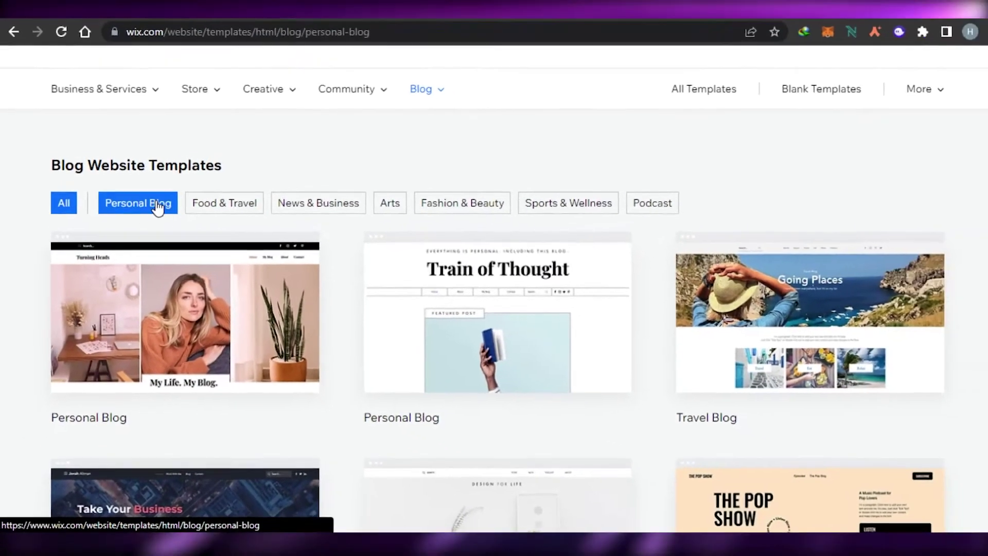
pyautogui.click(173, 181)
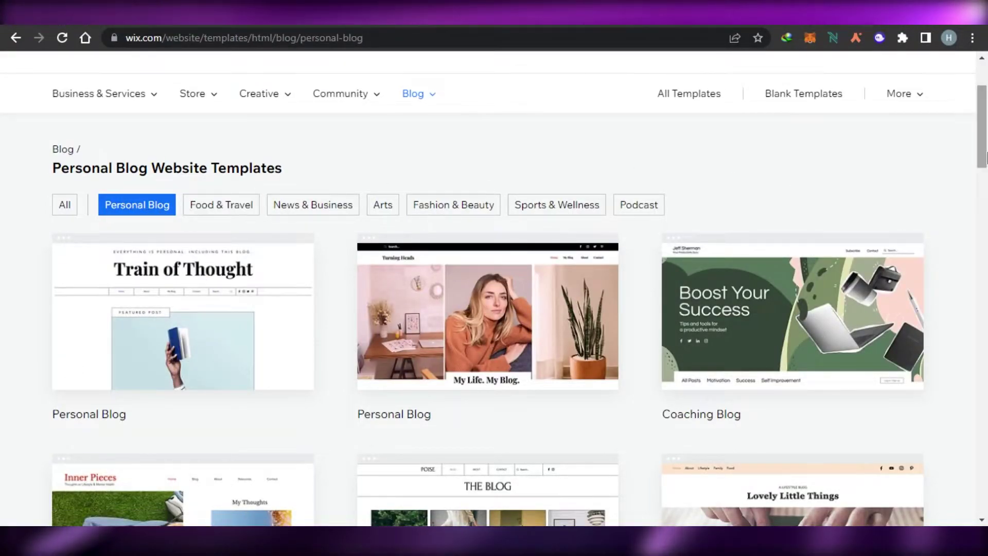
pyautogui.moveTo(986, 160); pyautogui.dragTo(985, 211)
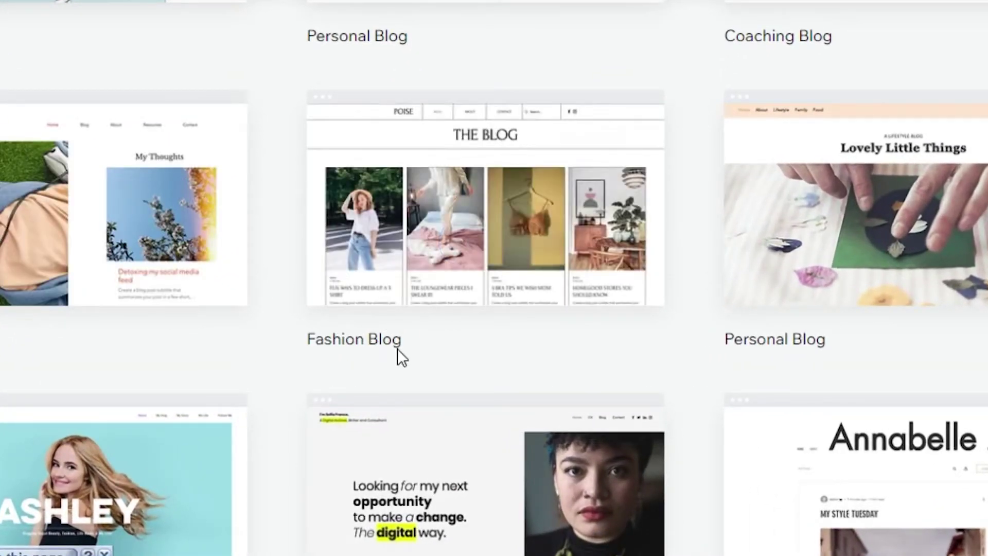
pyautogui.moveTo(470, 236)
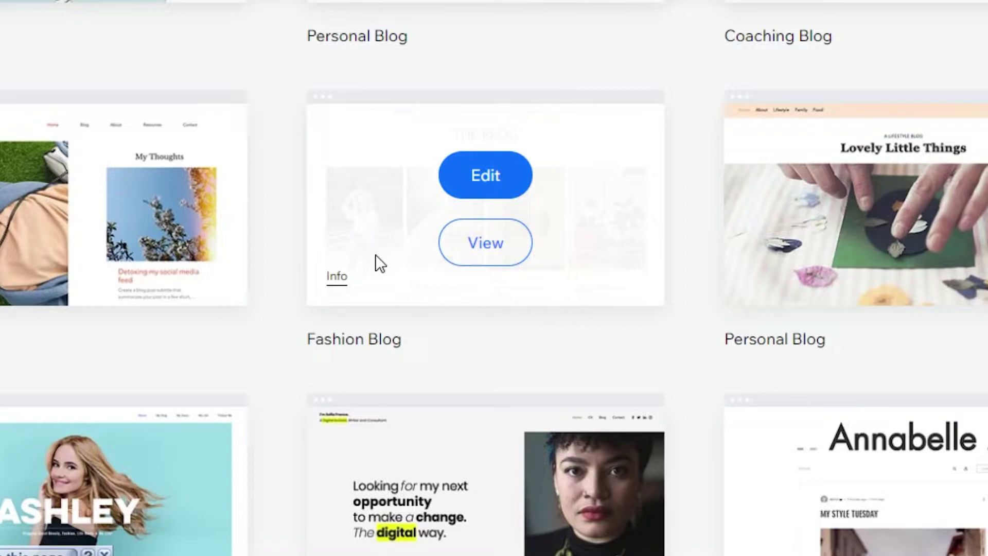
pyautogui.click(493, 174)
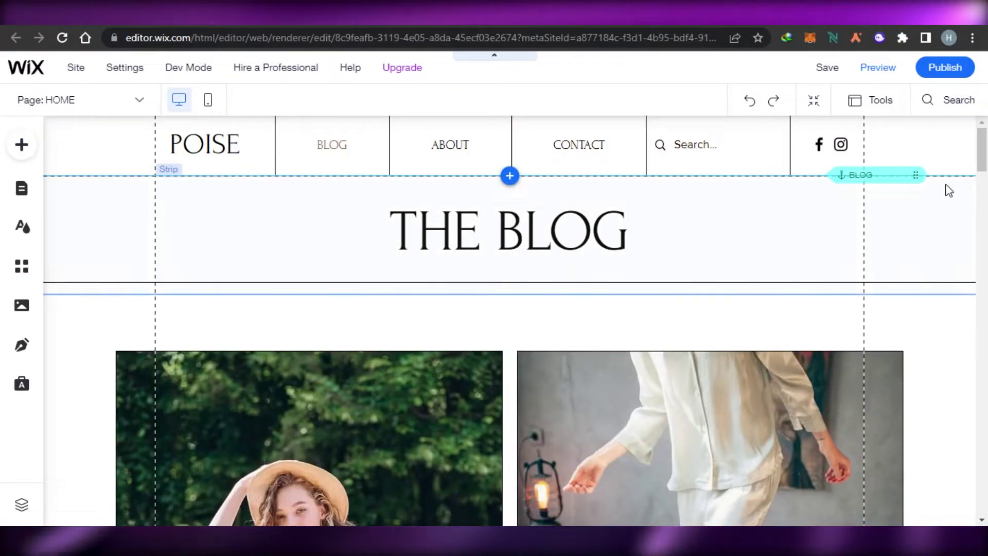
# Step: Browse the Add elements panel, then open Menus & Pages to list the Post and HOME pages
pyautogui.scroll(-4, 983, 175)
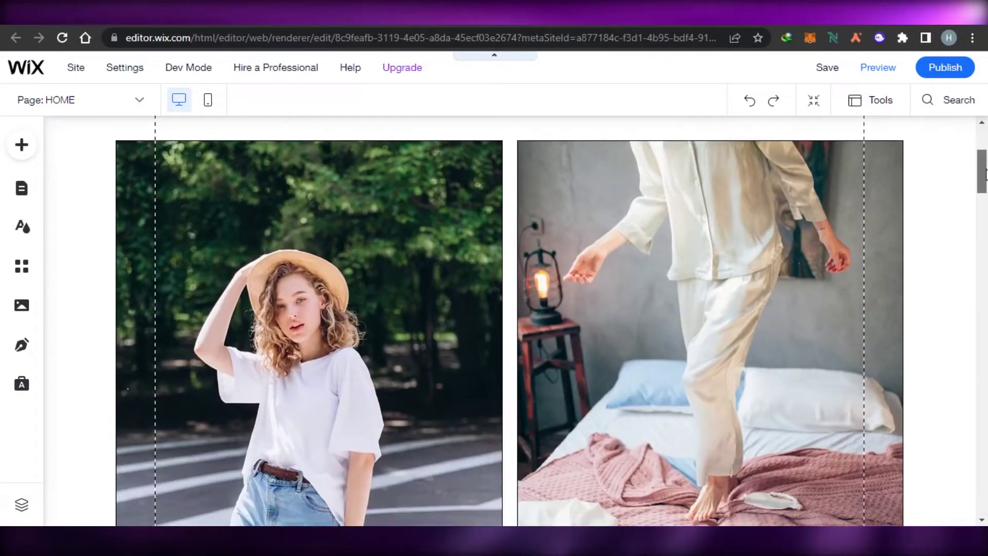
pyautogui.moveTo(984, 175); pyautogui.dragTo(985, 207)
pyautogui.moveTo(986, 254); pyautogui.dragTo(986, 143)
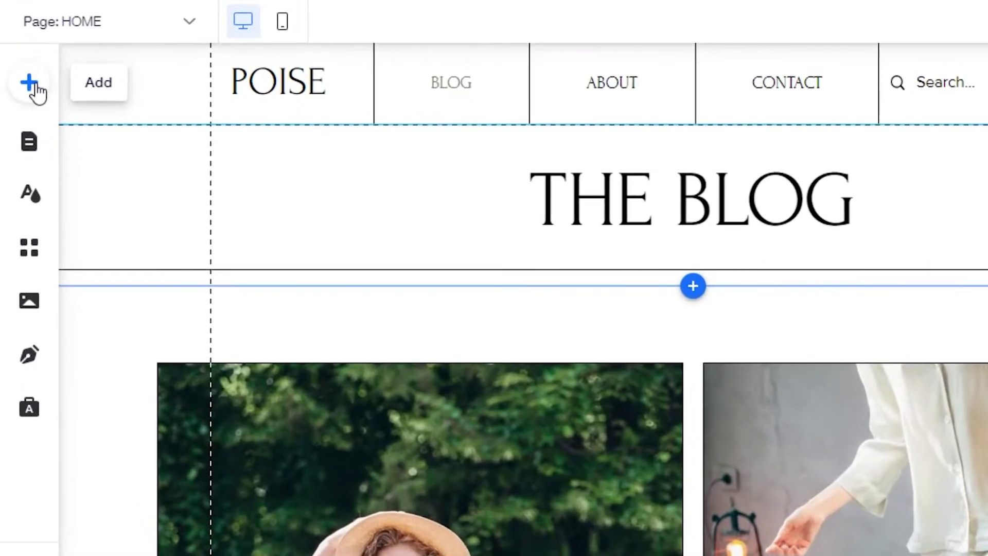
pyautogui.click(30, 84)
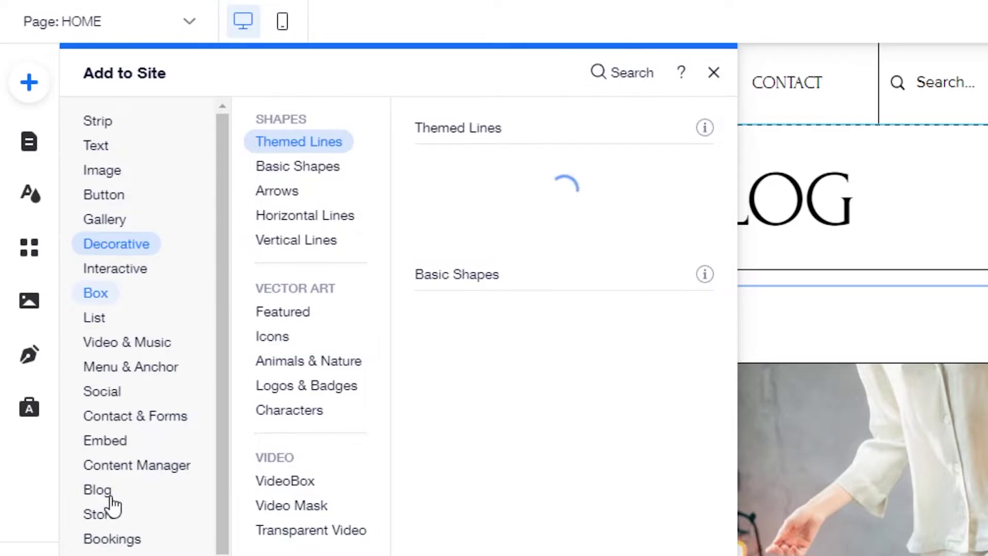
pyautogui.moveTo(108, 495)
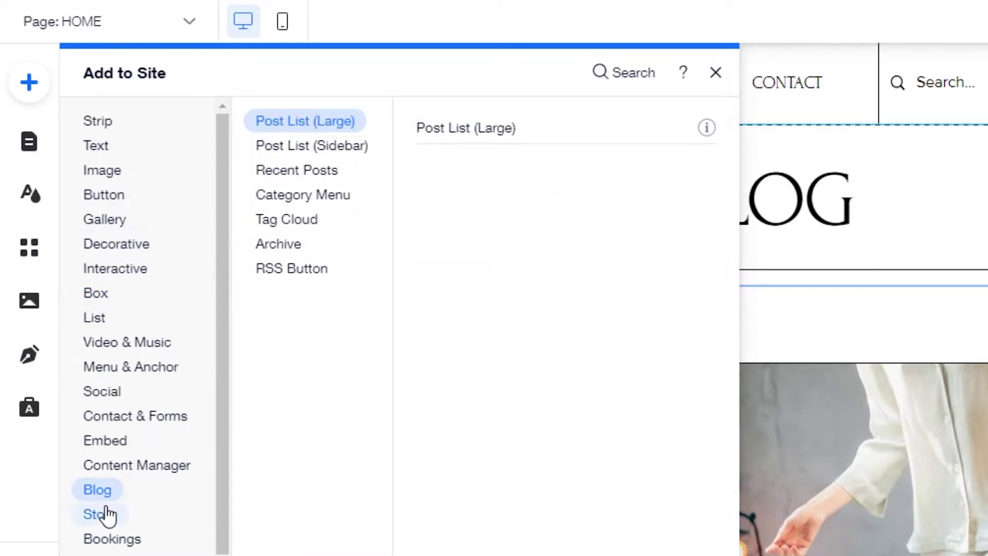
pyautogui.moveTo(108, 514)
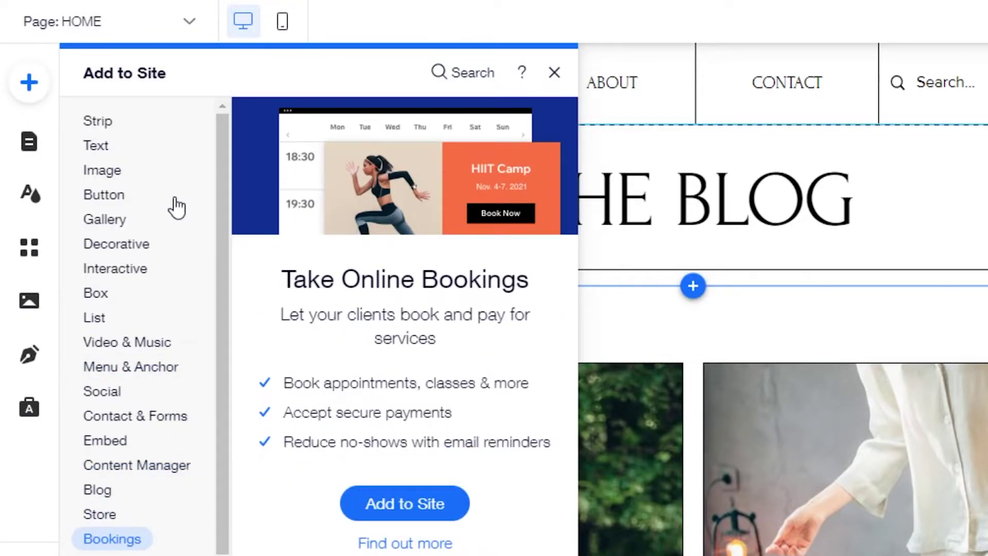
pyautogui.click(41, 146)
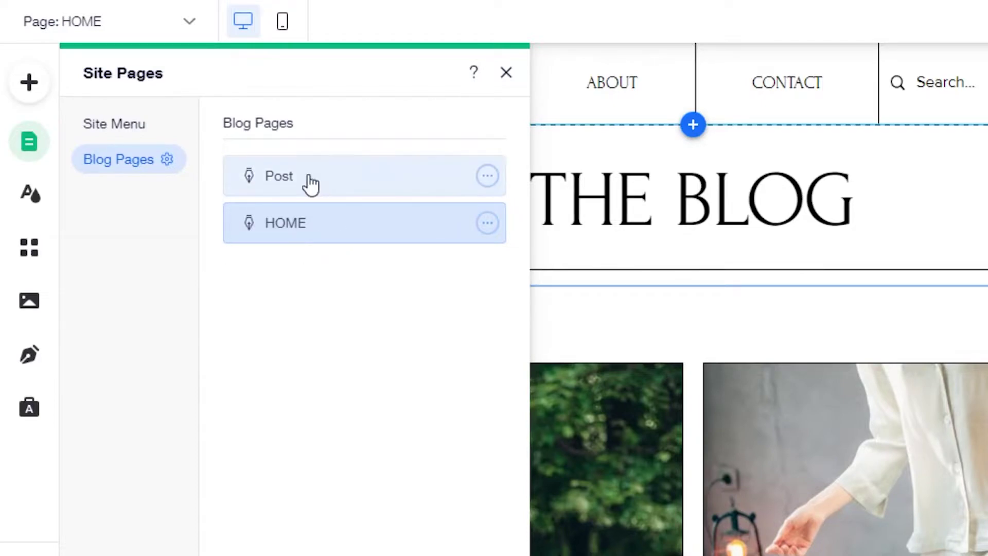
# Step: Open the Site Design and Media panels, then close them to reveal the whole HOME page
pyautogui.click(38, 198)
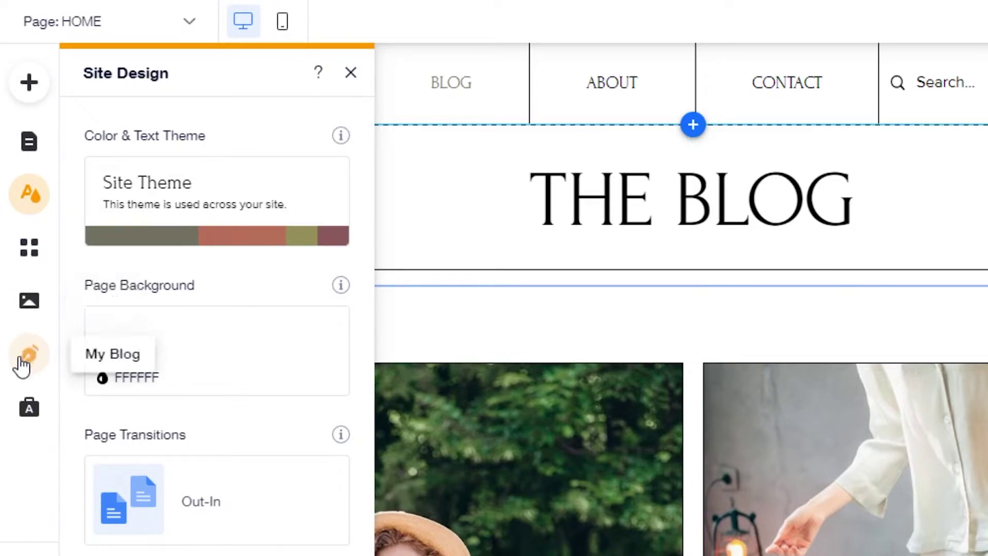
pyautogui.click(30, 302)
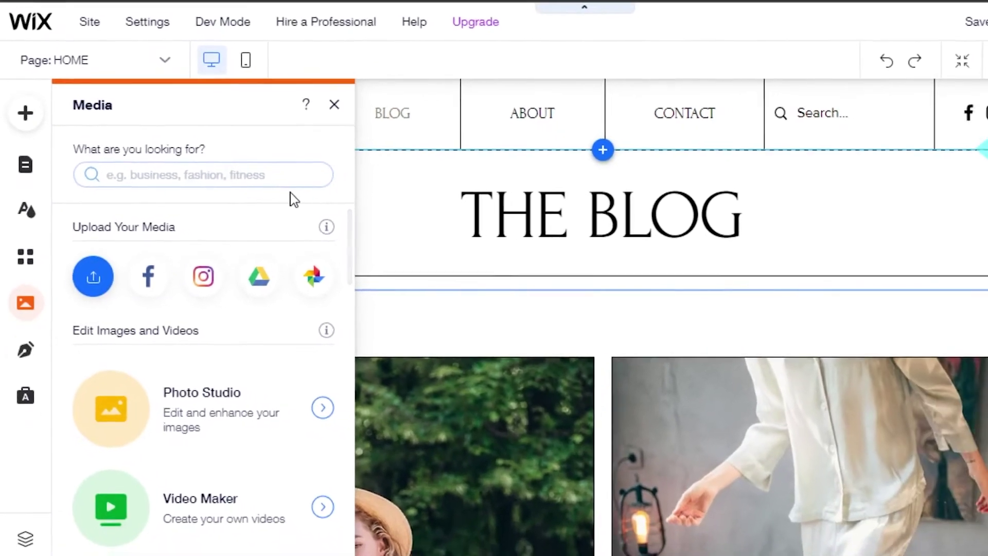
pyautogui.click(528, 72)
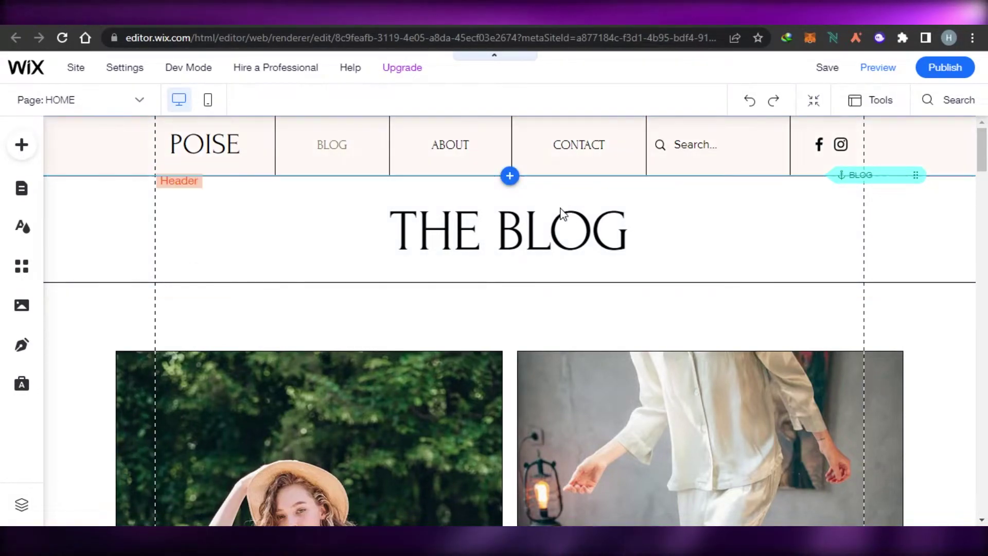
# Step: Edit THE BLOG heading, inserting MODISH between THE and BLOG
pyautogui.click(502, 230)
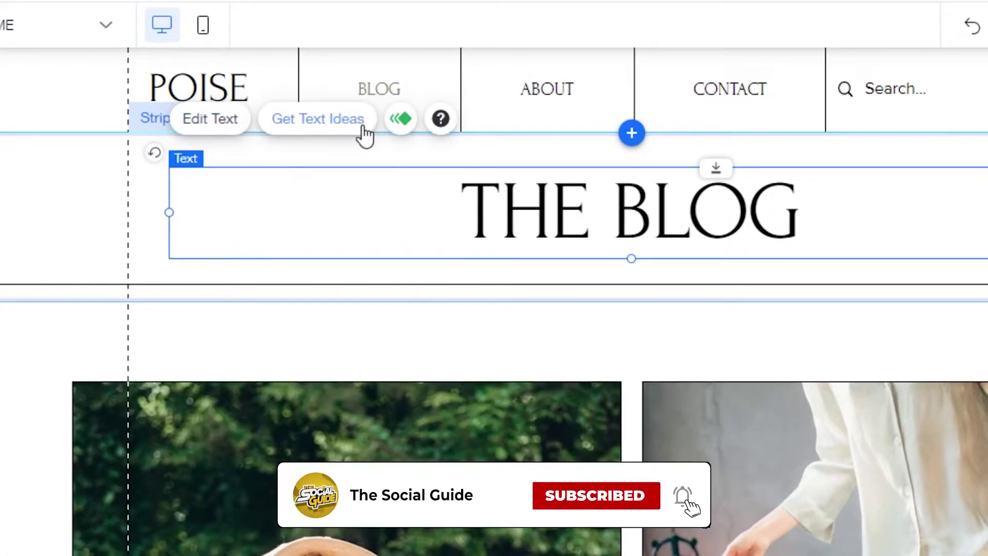
pyautogui.click(225, 132)
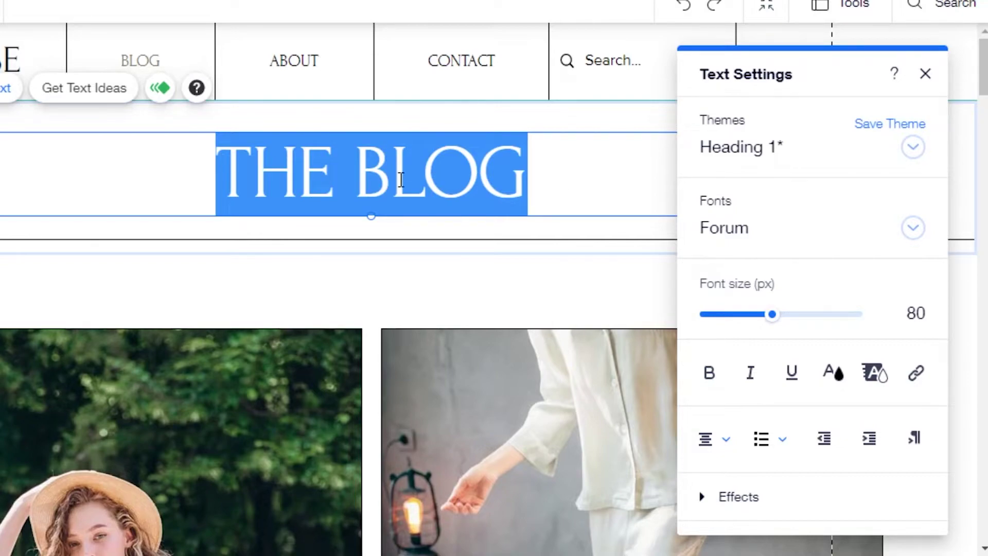
pyautogui.click(343, 179)
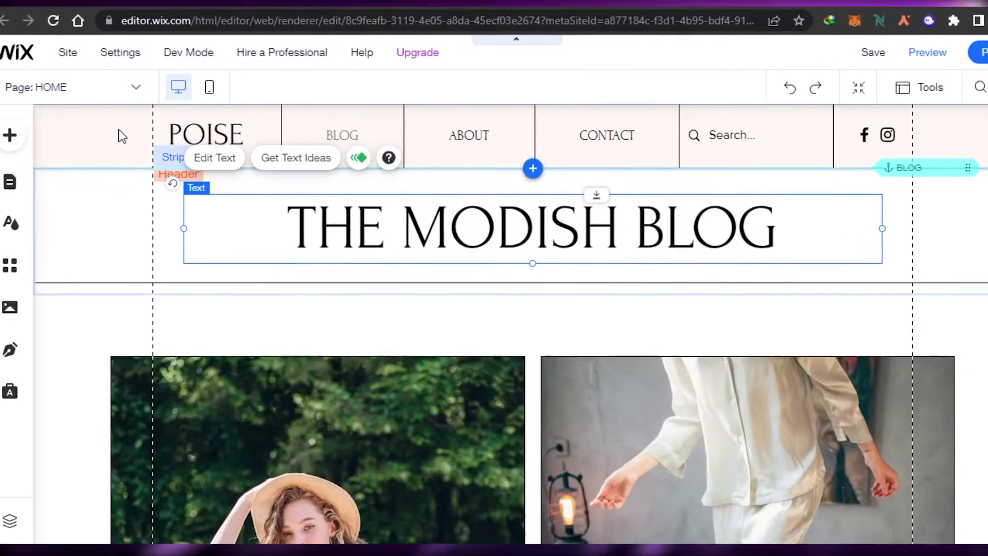
pyautogui.click(122, 136)
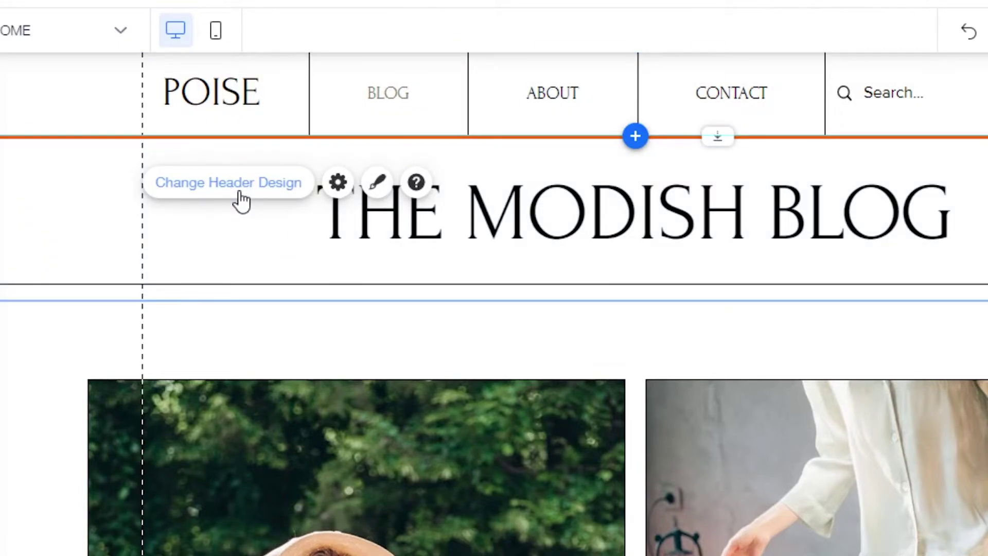
pyautogui.click(240, 197)
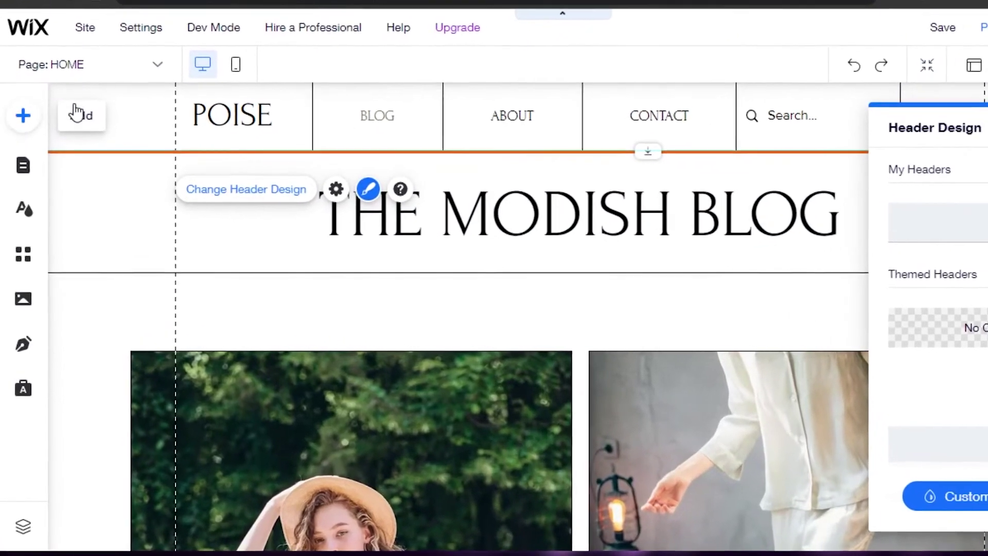
pyautogui.click(77, 114)
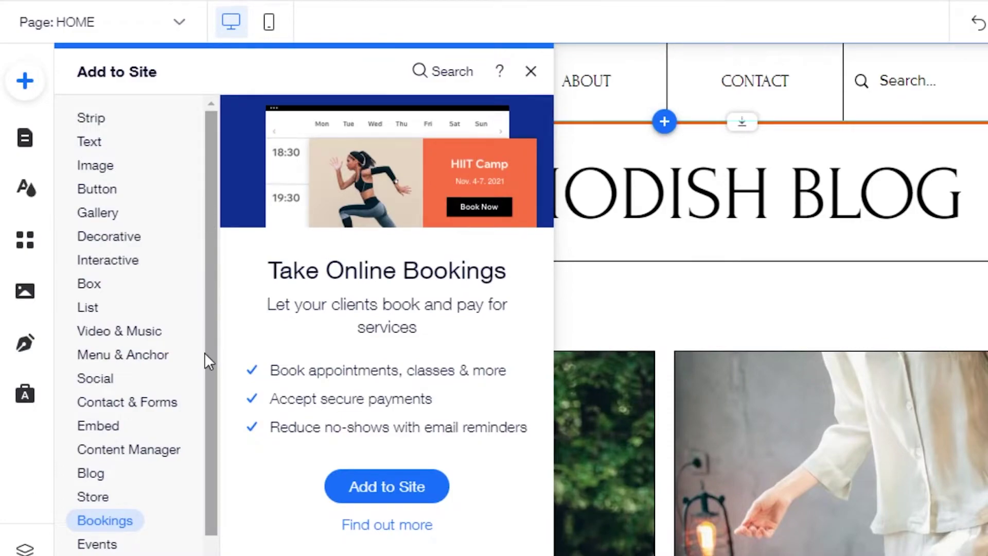
pyautogui.click(149, 334)
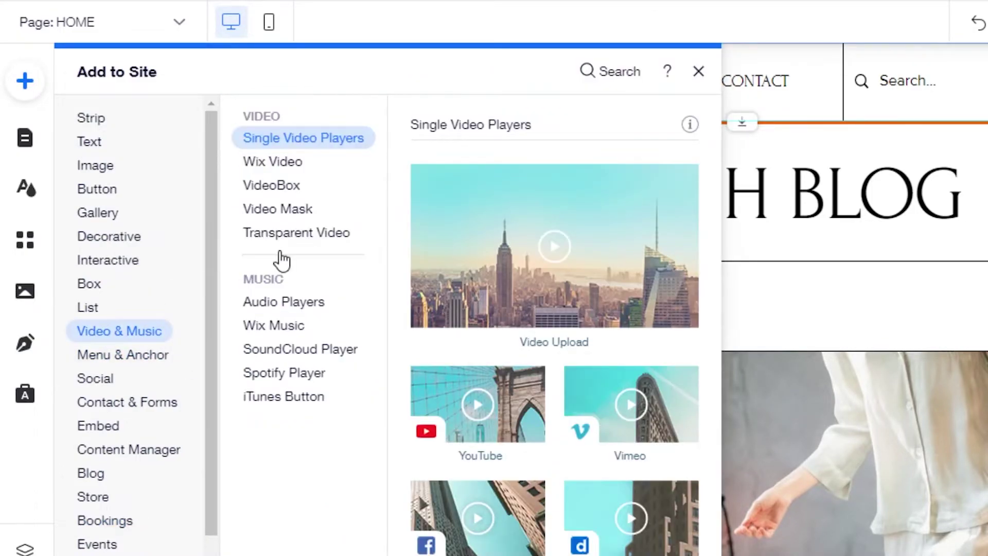
pyautogui.click(698, 71)
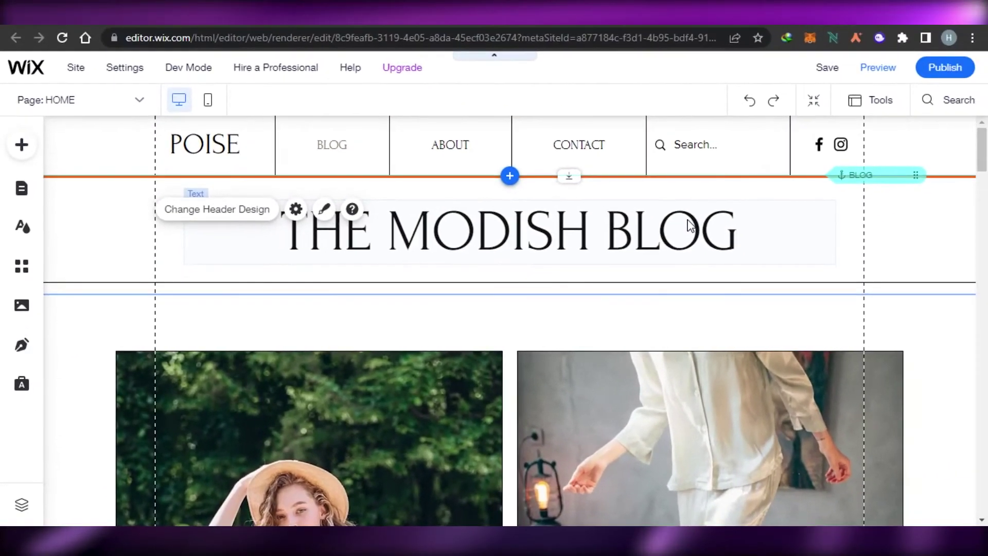
pyautogui.scroll(-5, 767, 213)
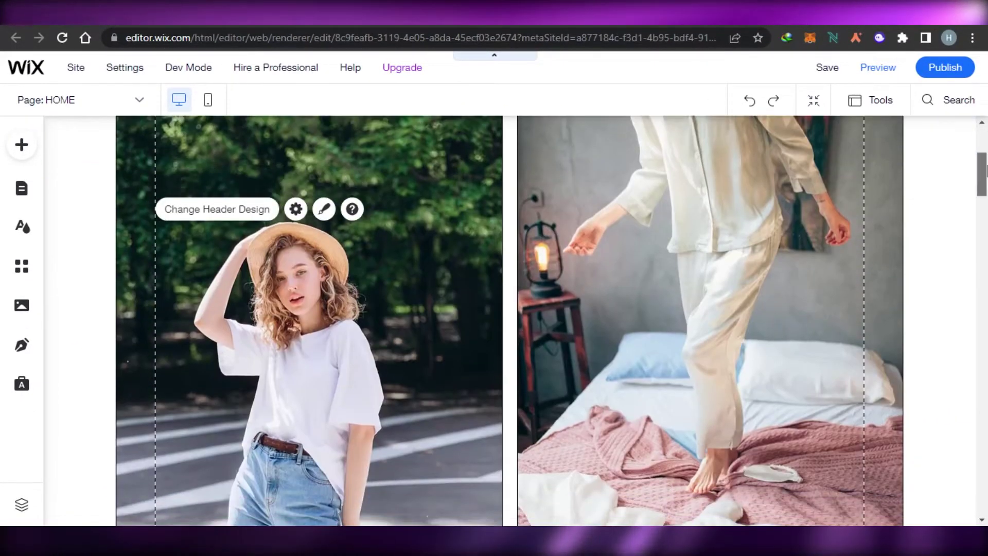
pyautogui.moveTo(986, 170); pyautogui.dragTo(985, 398)
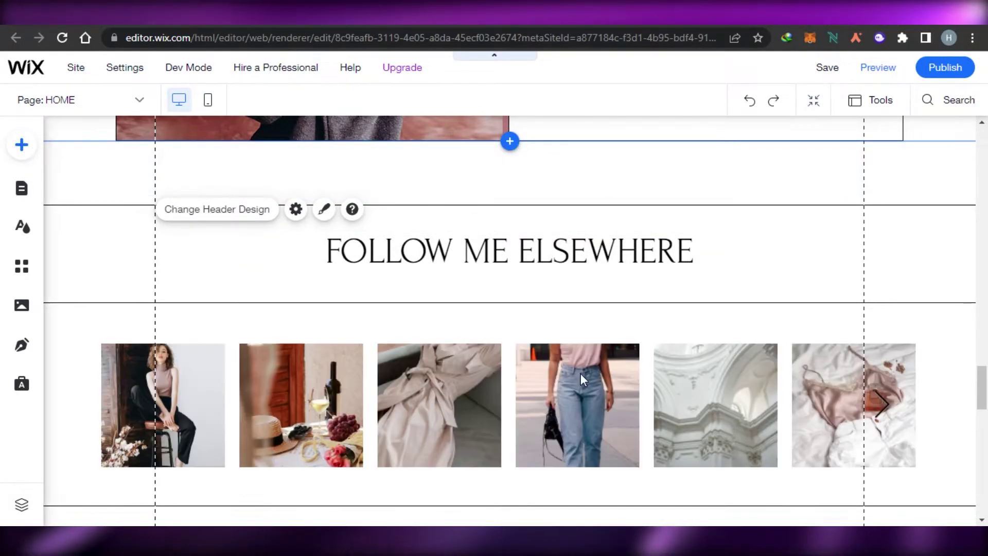
pyautogui.click(21, 144)
pyautogui.moveTo(983, 386); pyautogui.dragTo(984, 247)
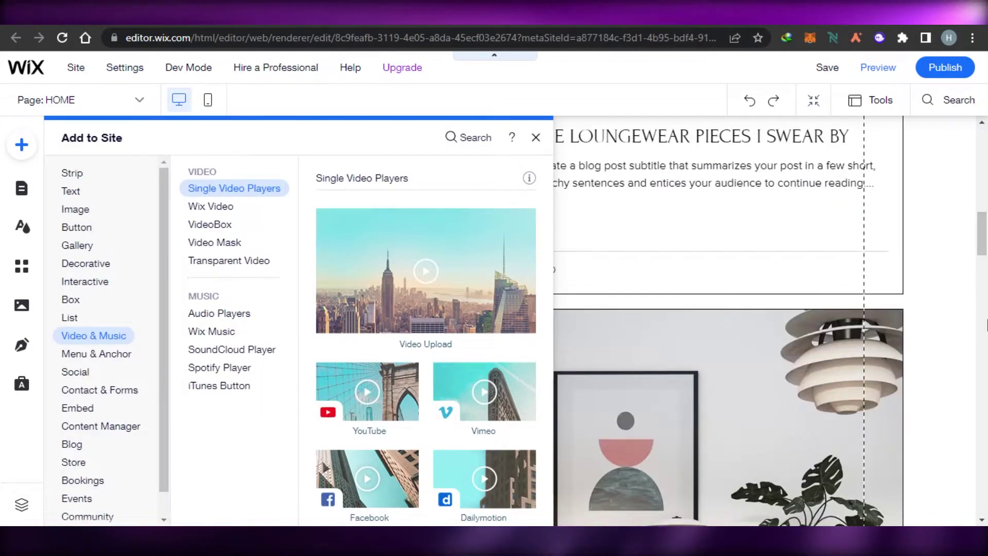
pyautogui.click(537, 138)
pyautogui.scroll(10, 571, 159)
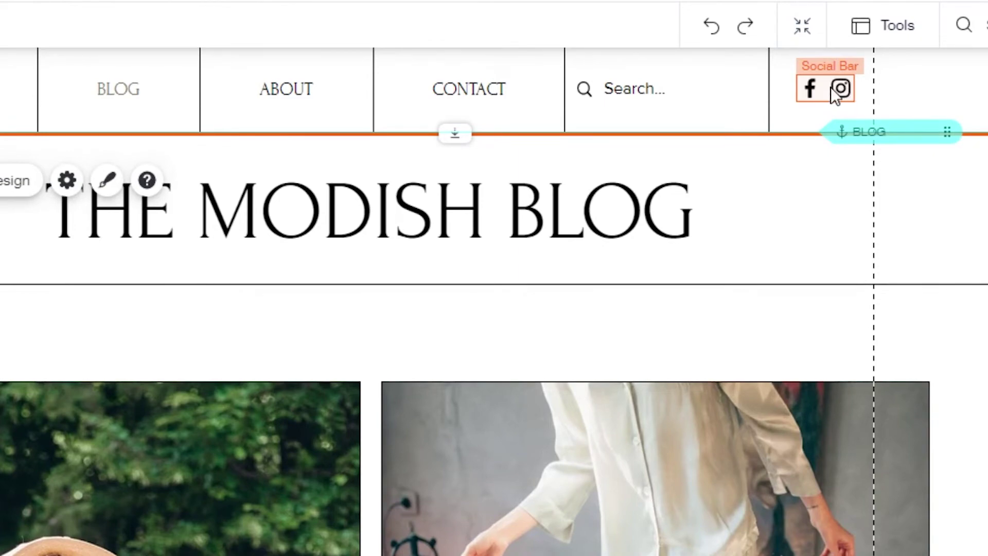
# Step: Add a Twitter icon to the header social bar through Set Social Links and confirm it
pyautogui.click(831, 87)
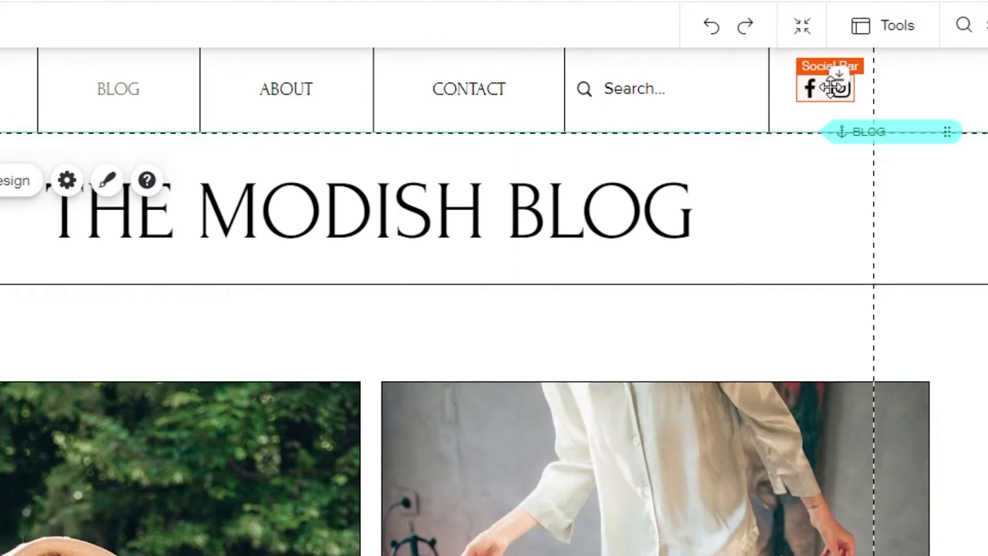
pyautogui.click(826, 155)
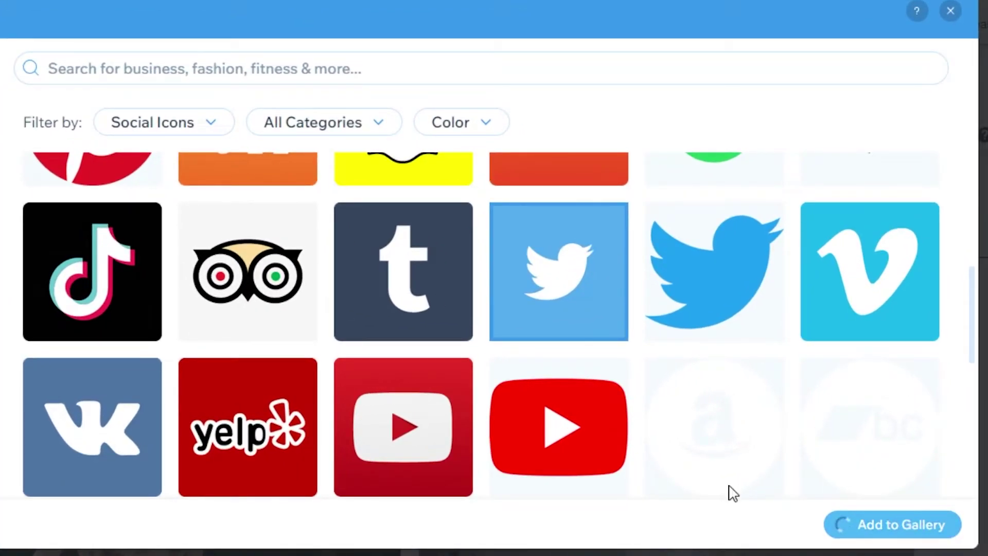
pyautogui.click(911, 525)
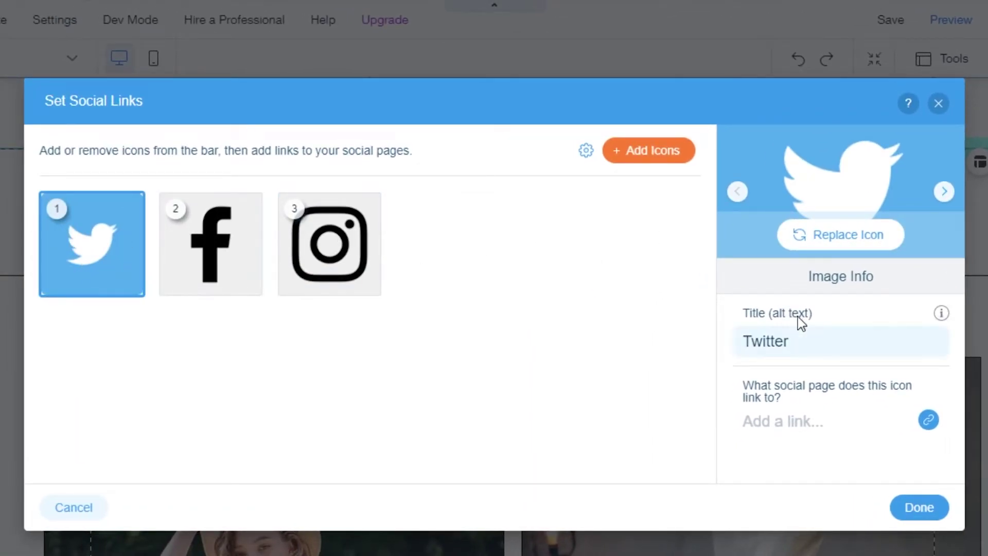
pyautogui.click(925, 508)
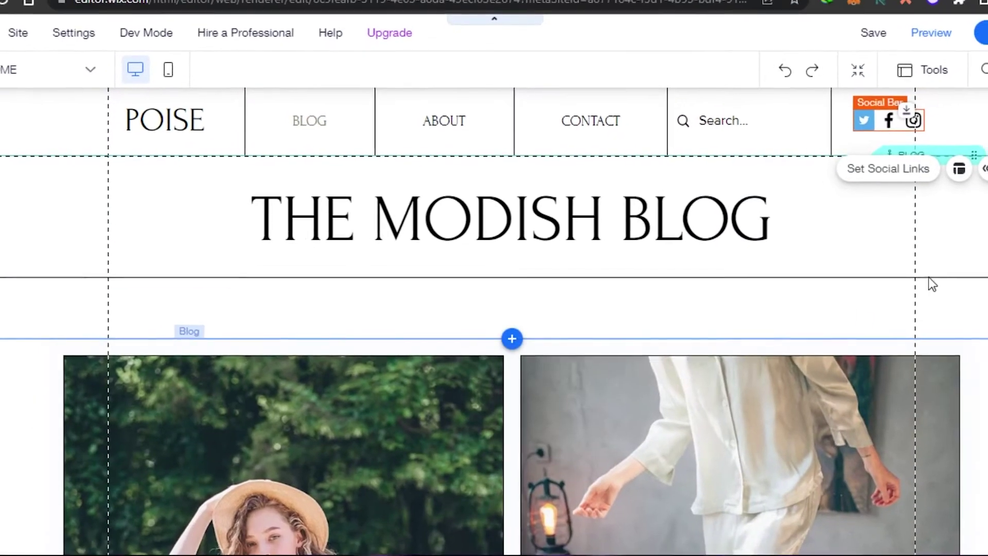
# Step: Scroll to the FOLLOW ME ELSEWHERE area and browse the Text > Paragraphs elements
pyautogui.scroll(-8, 928, 282)
pyautogui.moveTo(983, 187); pyautogui.dragTo(986, 393)
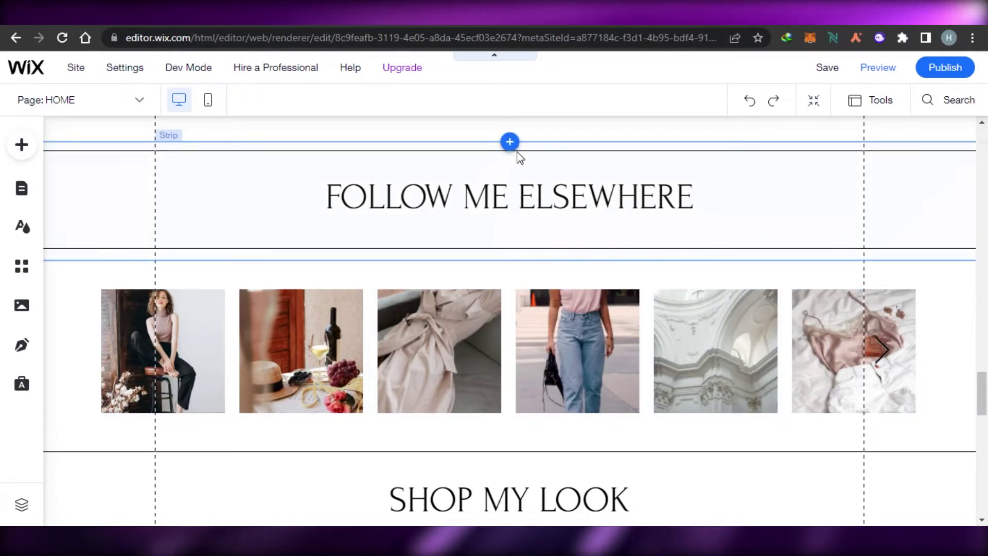
pyautogui.scroll(2, 458, 265)
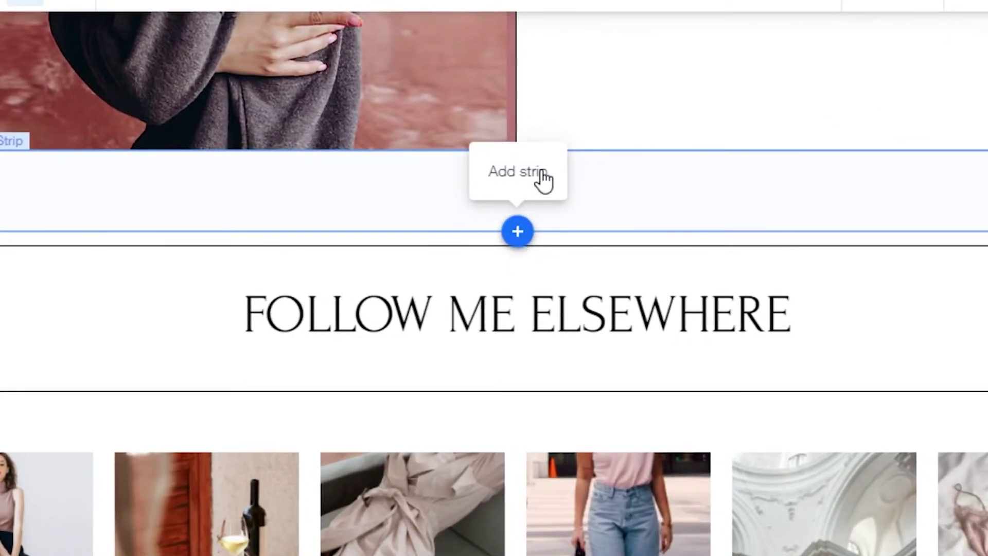
pyautogui.click(543, 179)
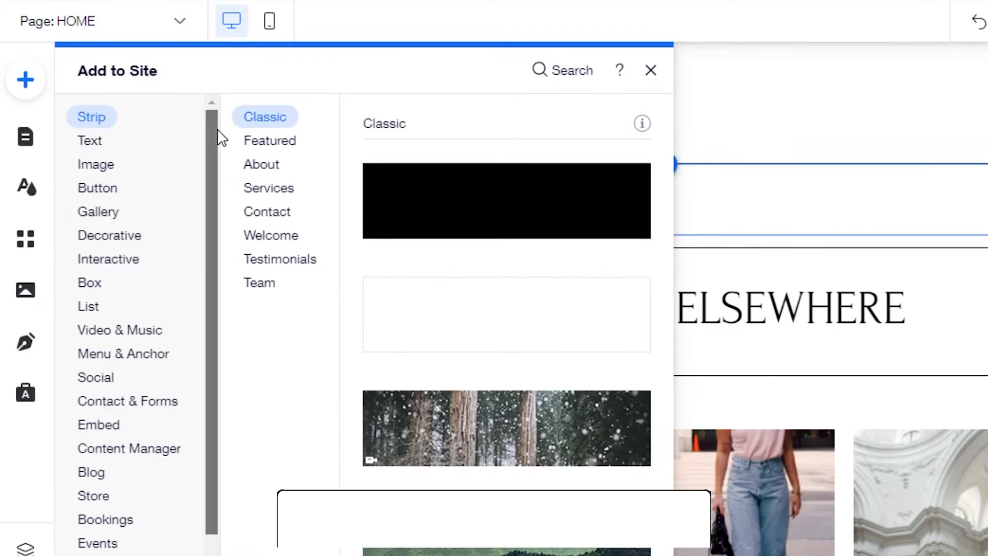
pyautogui.scroll(-1, 205, 236)
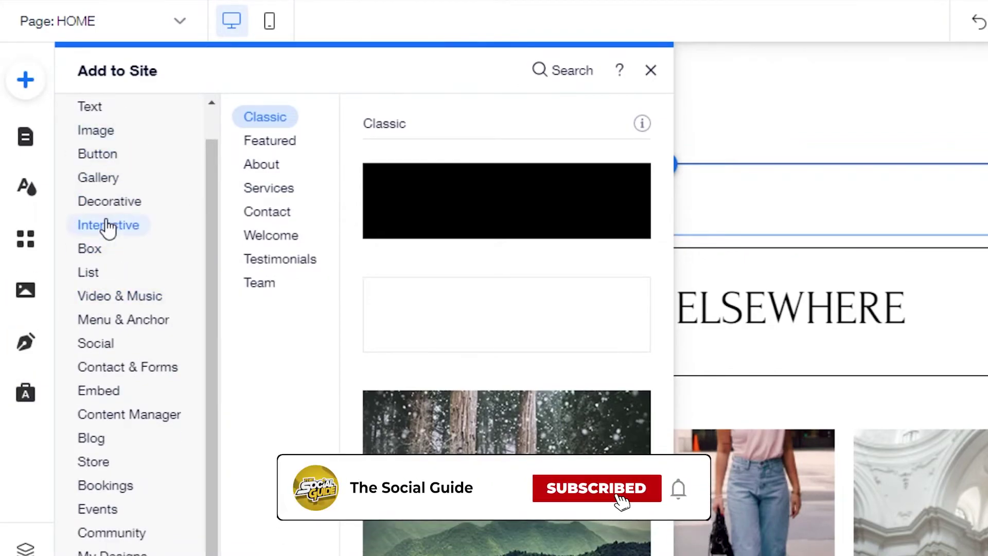
pyautogui.click(90, 108)
pyautogui.click(268, 165)
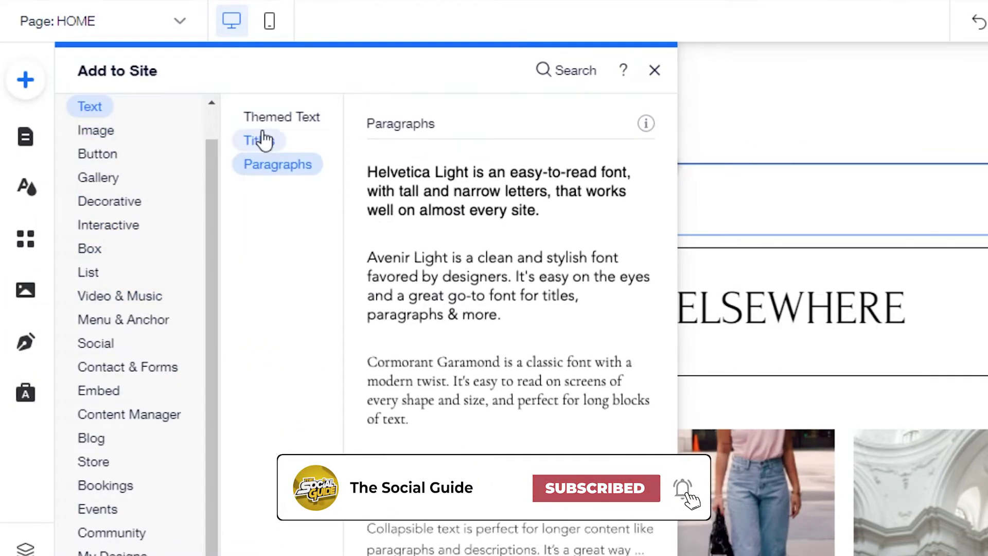
pyautogui.click(261, 141)
pyautogui.click(300, 170)
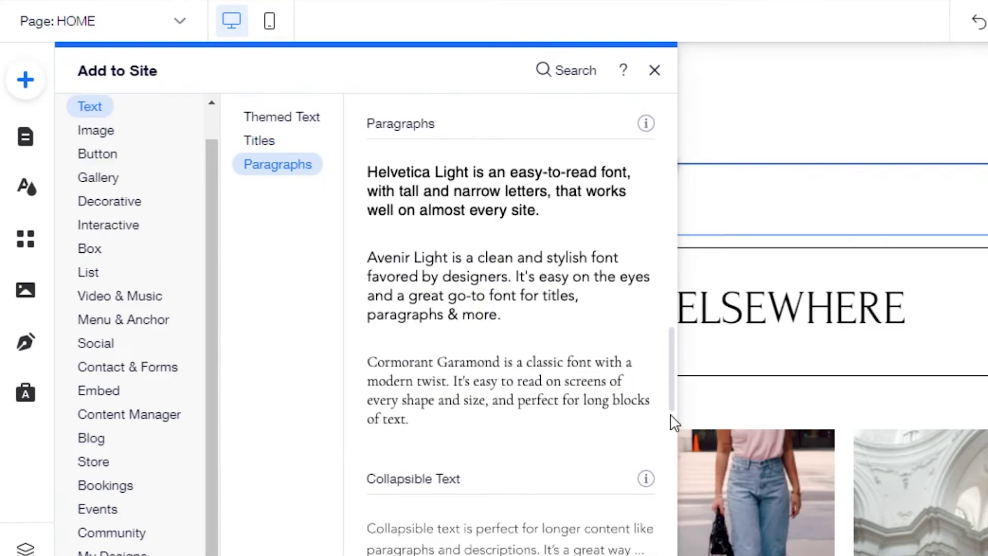
# Step: Drag a Collapsible Text box onto the page and position it above FOLLOW ME ELSEWHERE
pyautogui.scroll(-10, 673, 419)
pyautogui.moveTo(671, 498); pyautogui.dragTo(671, 432)
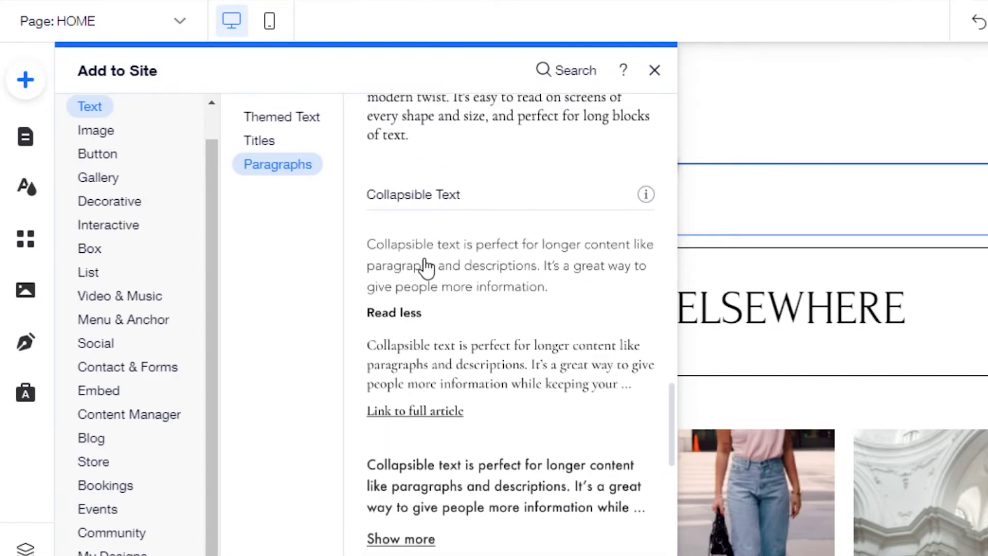
pyautogui.moveTo(426, 265); pyautogui.dragTo(605, 307)
pyautogui.moveTo(652, 257); pyautogui.dragTo(643, 221)
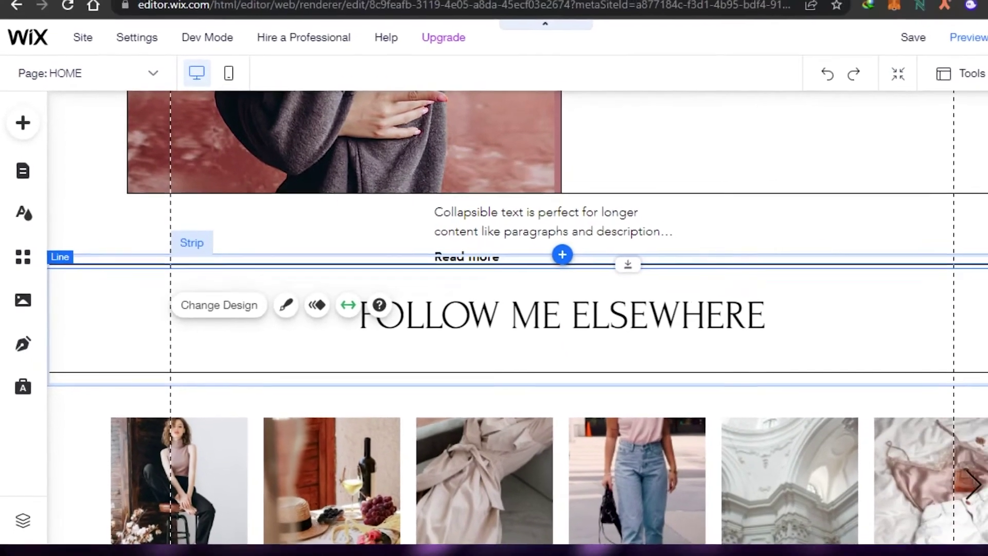
# Step: Place a themed button under SHOP MY LOOK and set its label to 'click here'
pyautogui.scroll(-5, 844, 260)
pyautogui.scroll(1, 984, 407)
pyautogui.moveTo(591, 357)
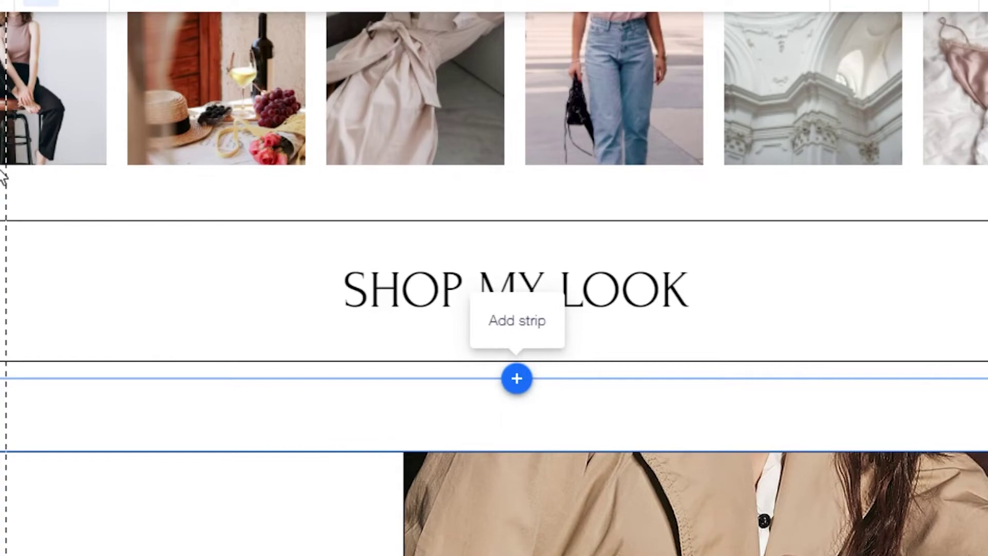
pyautogui.click(516, 378)
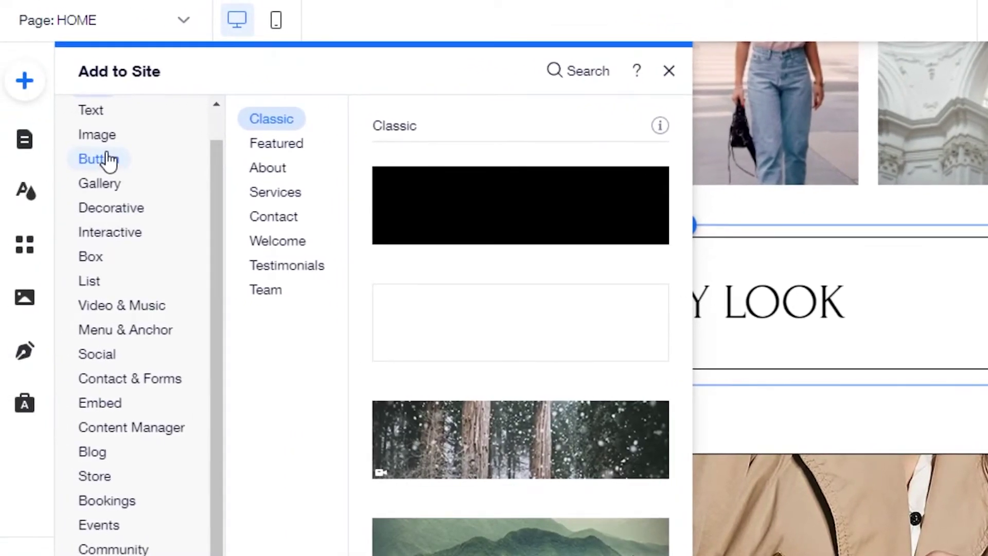
pyautogui.click(106, 159)
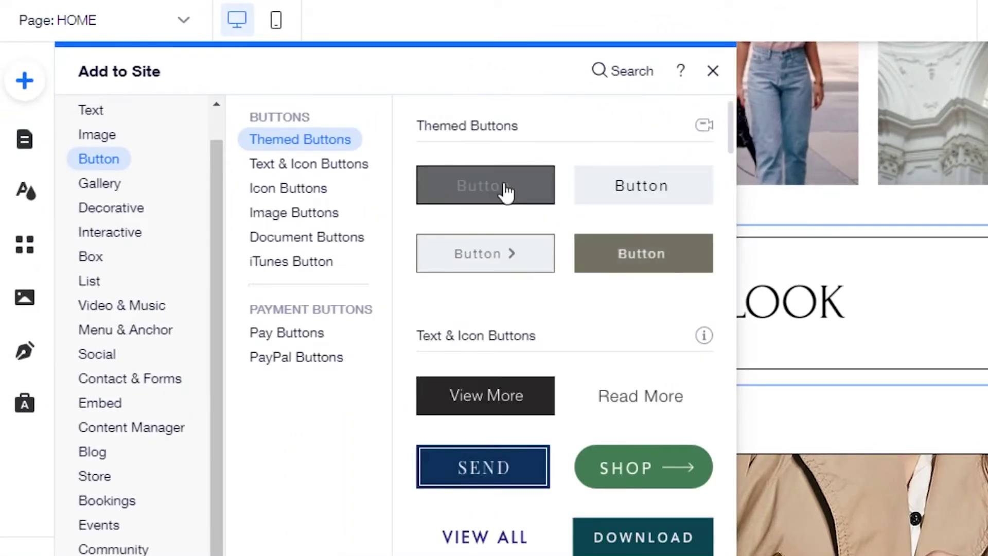
pyautogui.moveTo(498, 188); pyautogui.dragTo(670, 415)
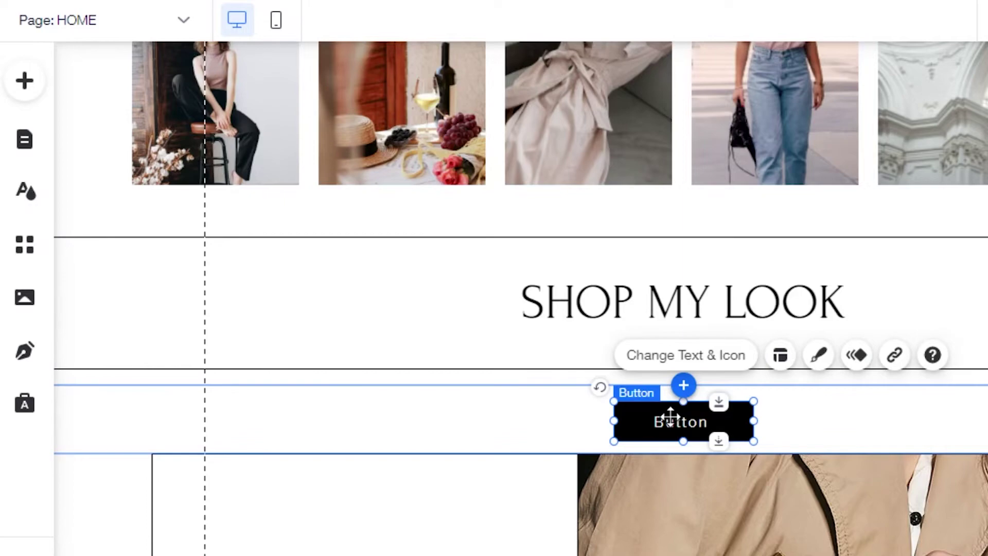
pyautogui.click(703, 362)
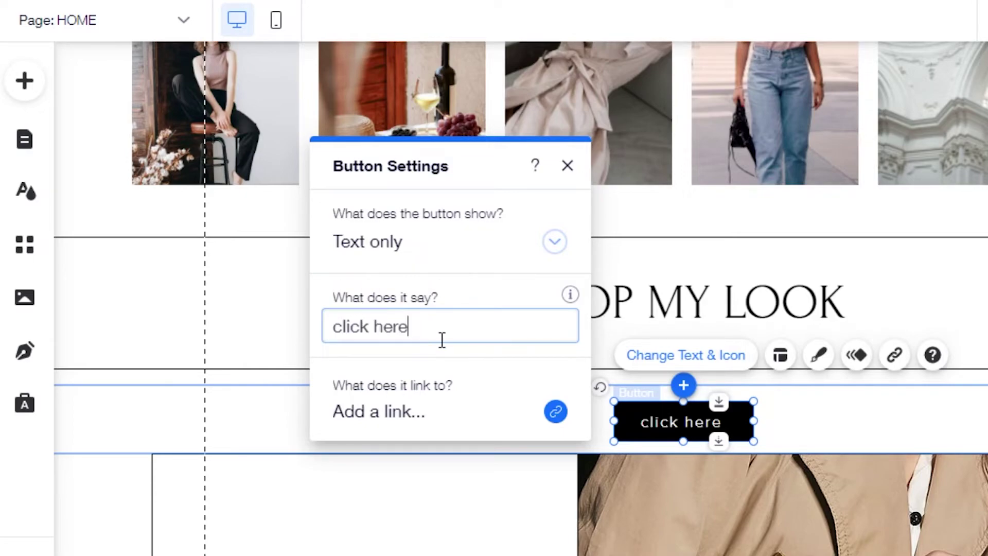
pyautogui.press('Return')
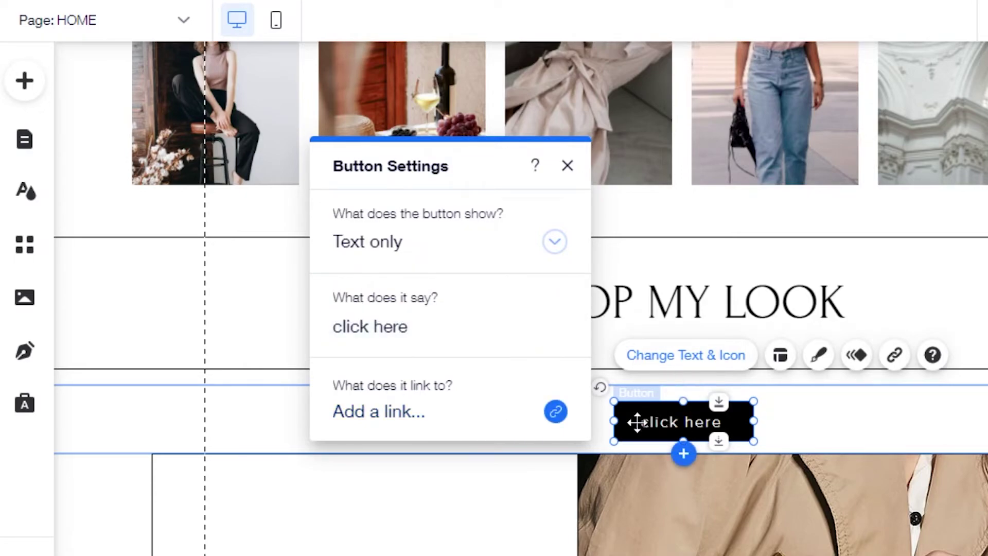
pyautogui.click(567, 166)
pyautogui.scroll(-5, 514, 308)
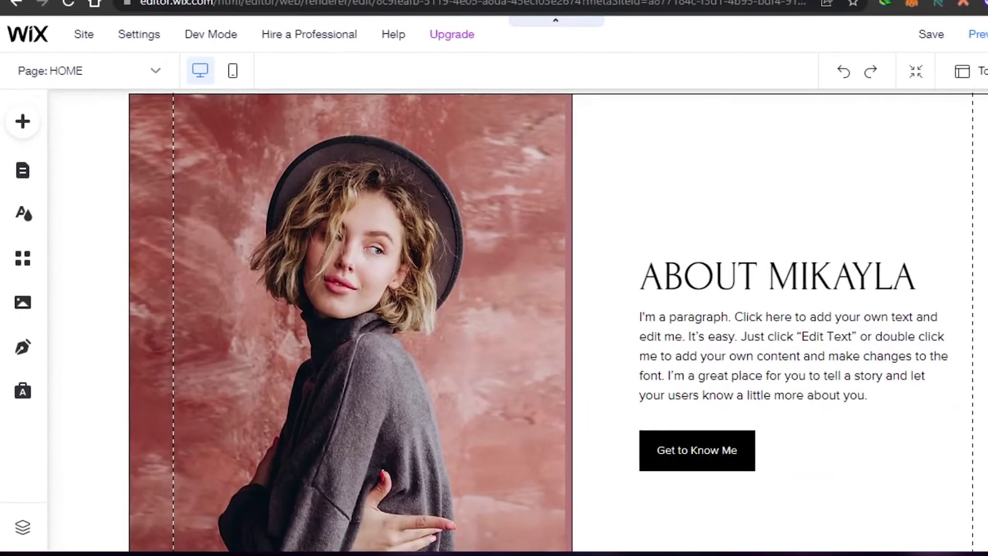
pyautogui.scroll(-5, 514, 308)
pyautogui.scroll(5, 338, 320)
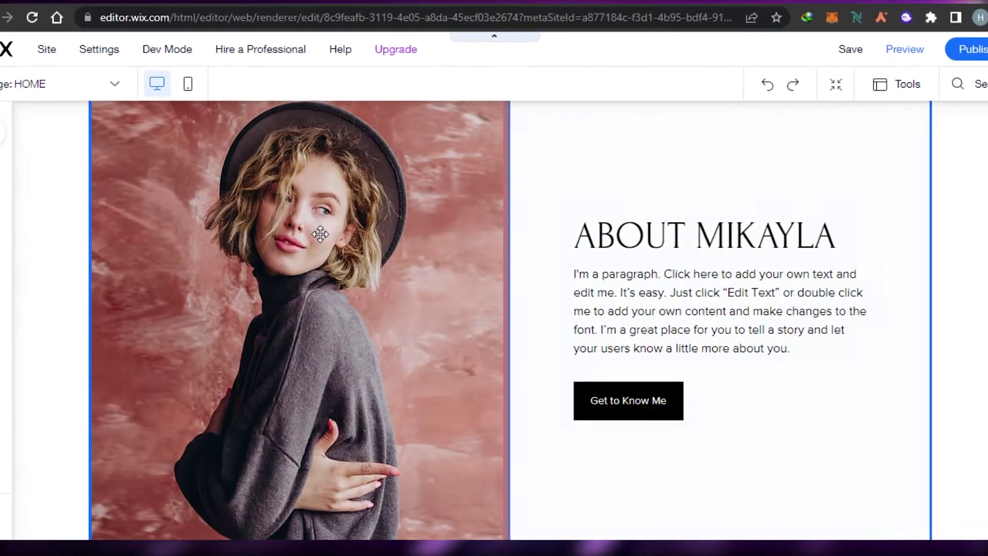
pyautogui.click(334, 180)
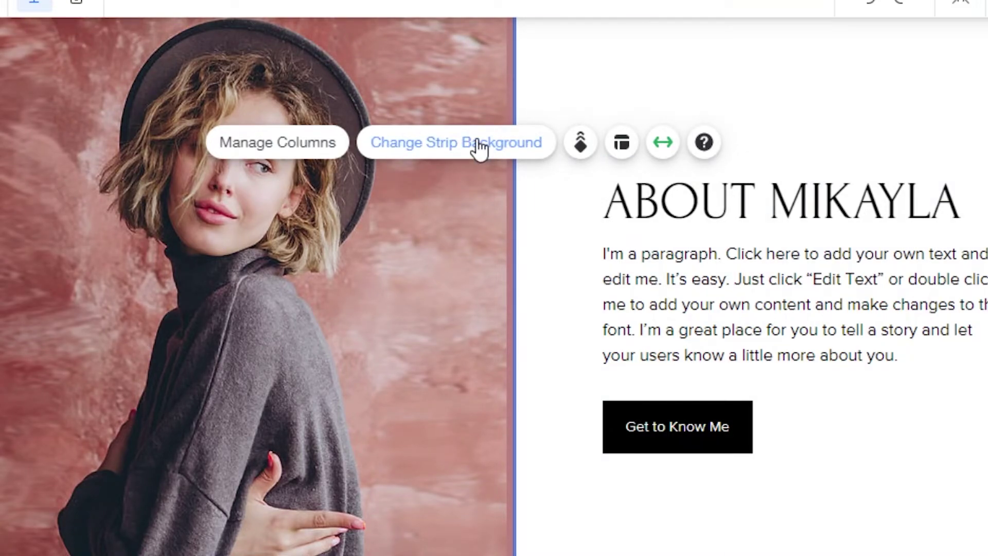
pyautogui.click(478, 146)
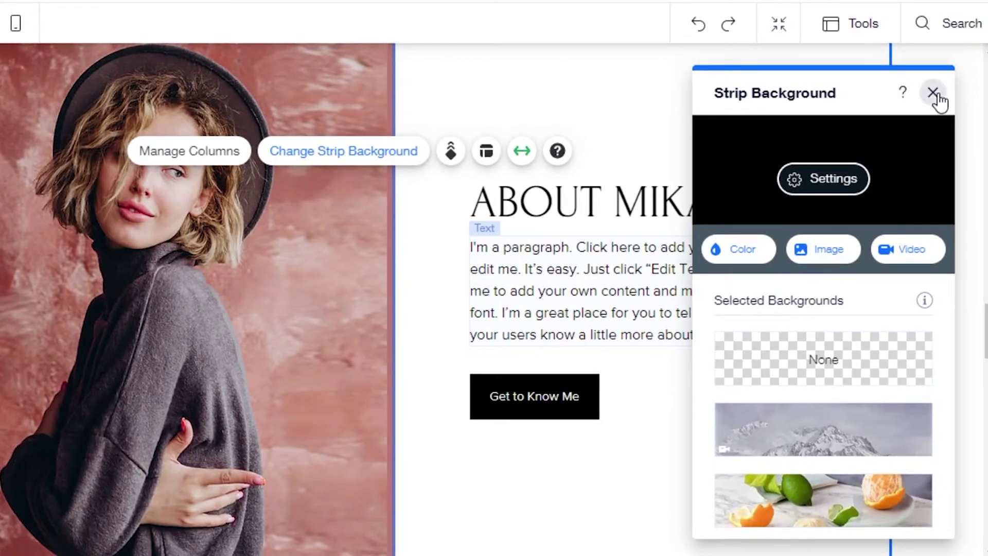
pyautogui.click(932, 93)
pyautogui.click(198, 303)
pyautogui.rightClick(80, 67)
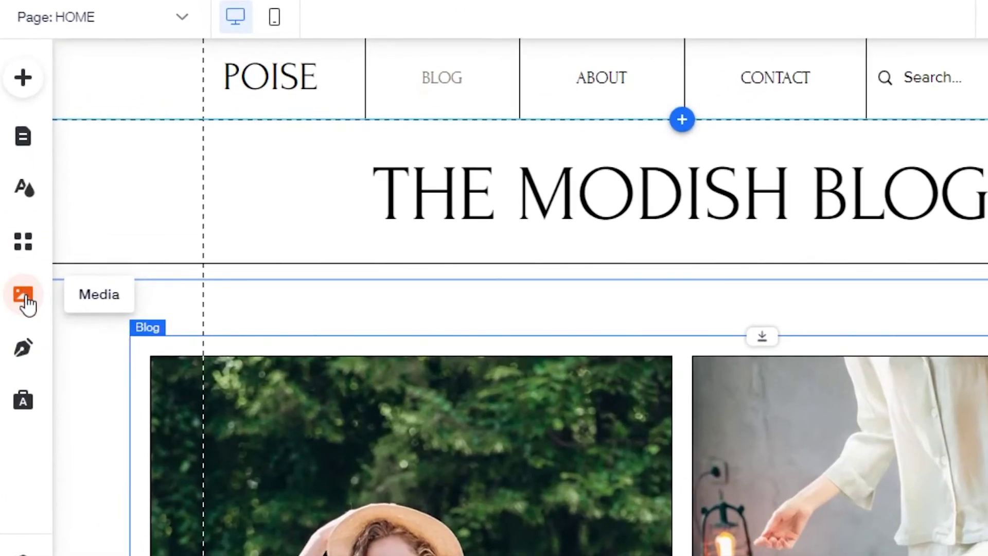
# Step: Bring up the Site Design panel showing Site Theme, FFFFFF page background and Out-In transitions
pyautogui.click(24, 296)
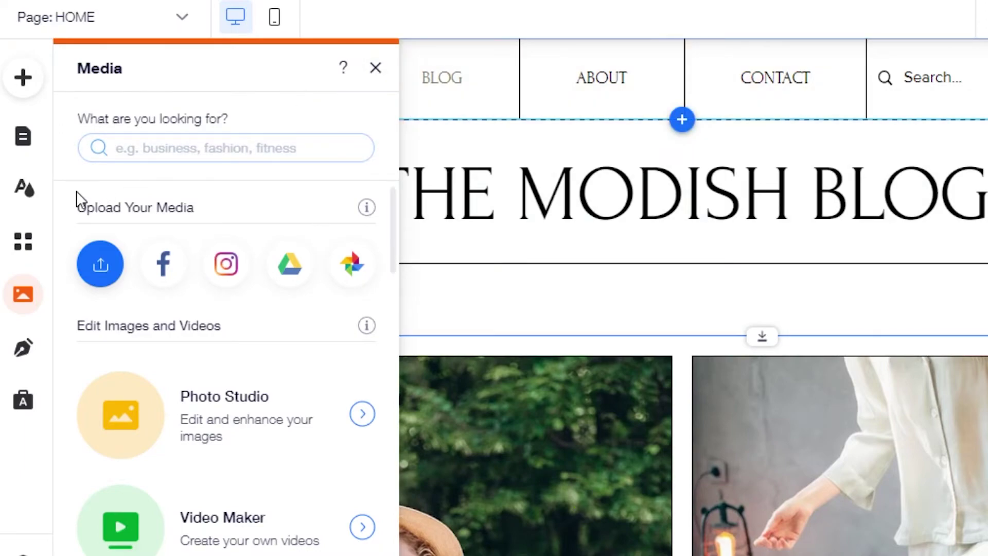
pyautogui.click(25, 191)
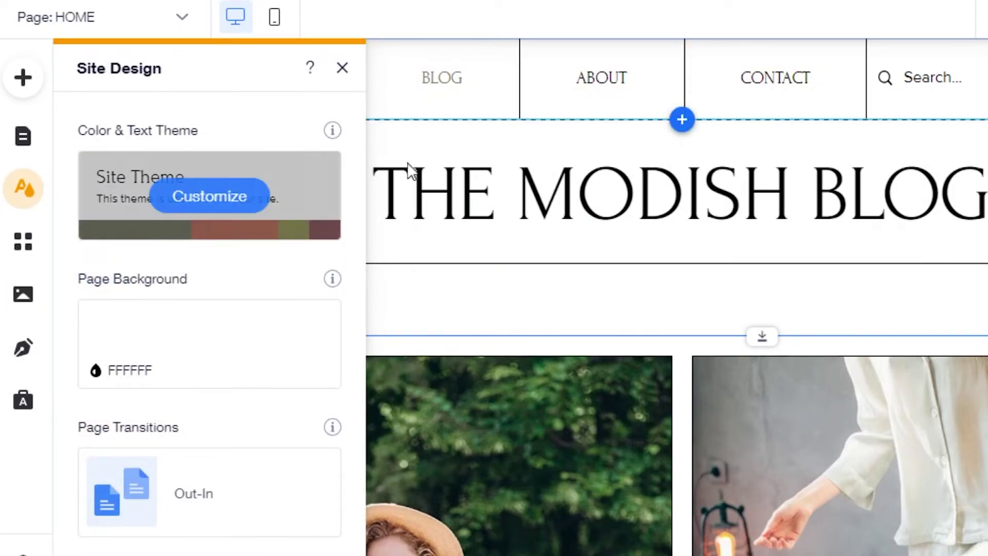
pyautogui.moveTo(173, 219)
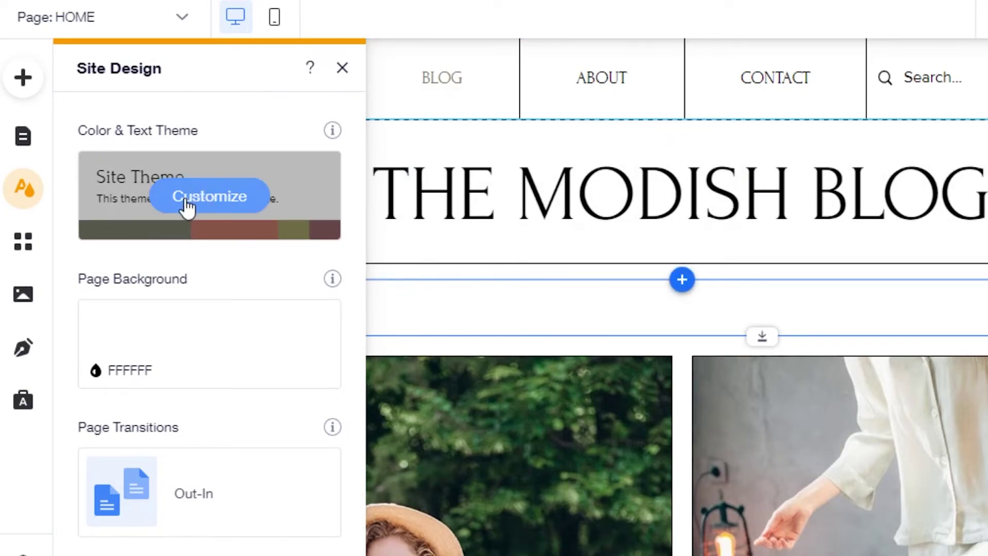
pyautogui.moveTo(135, 288)
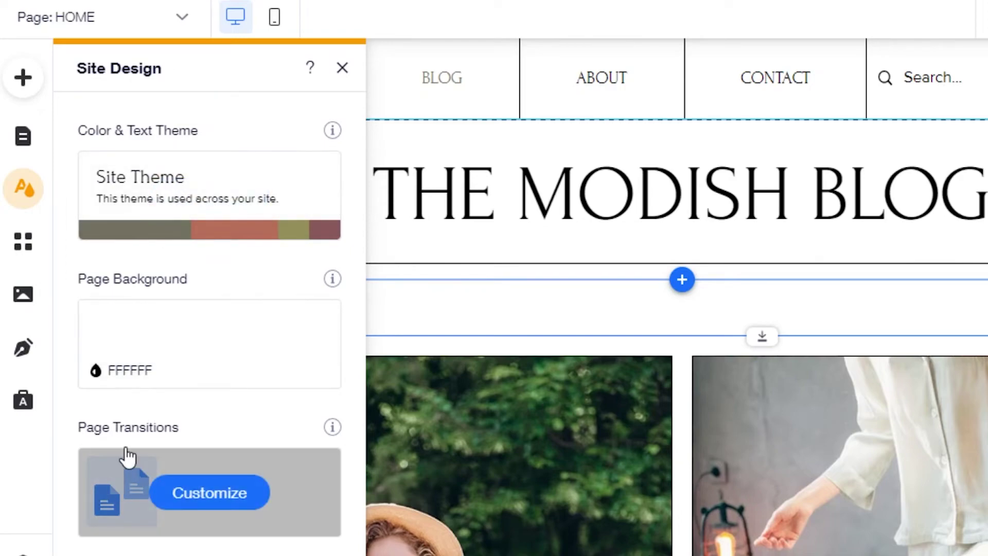
# Step: Review the Site Menu pages, cancel the new-page dialog, and close the Site Pages panel
pyautogui.moveTo(164, 196)
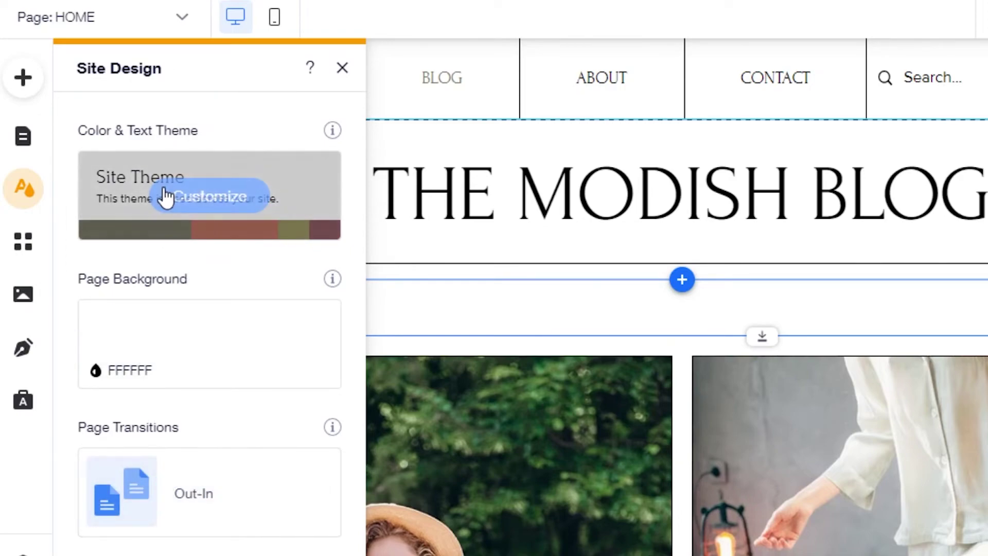
pyautogui.click(22, 148)
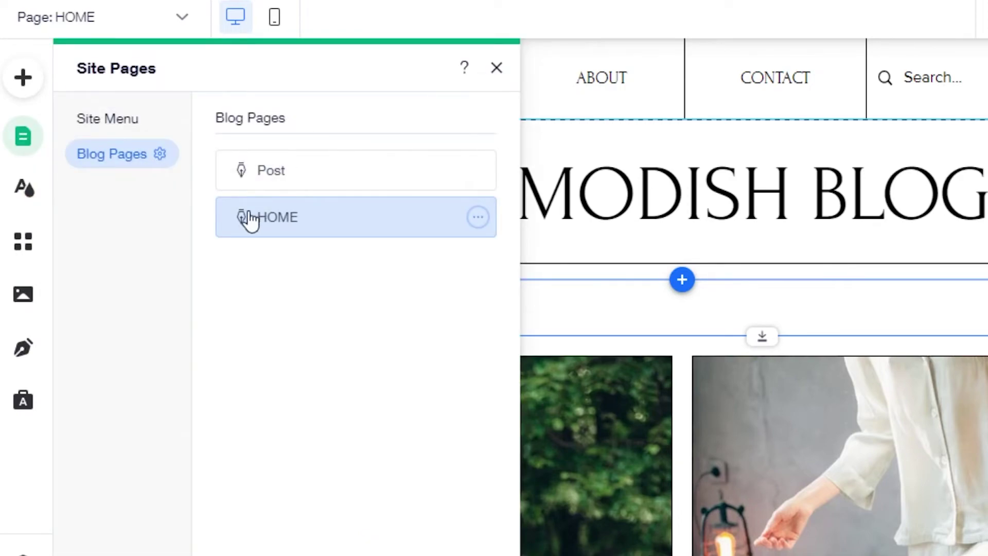
pyautogui.click(107, 119)
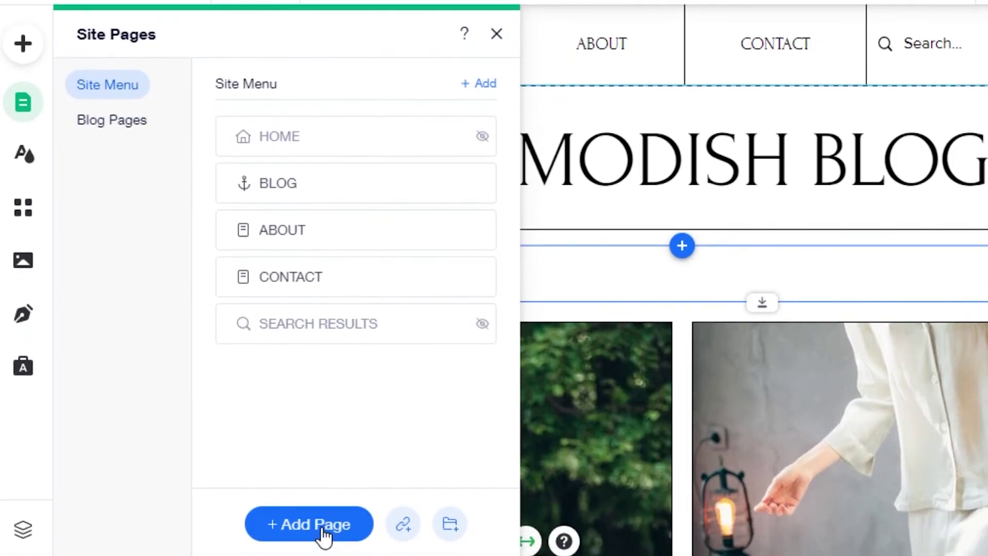
pyautogui.click(321, 526)
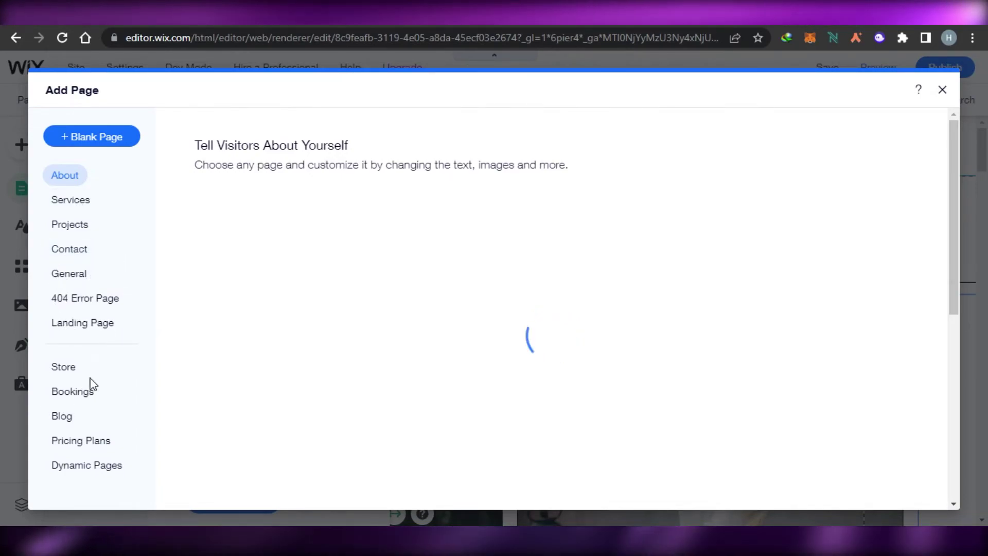
pyautogui.click(942, 90)
pyautogui.click(432, 357)
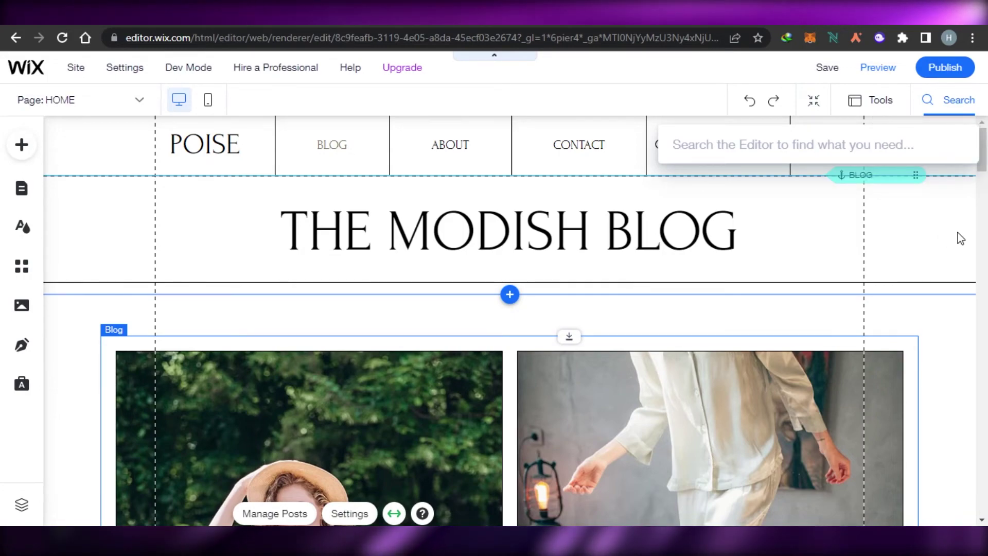
pyautogui.moveTo(986, 176); pyautogui.dragTo(986, 502)
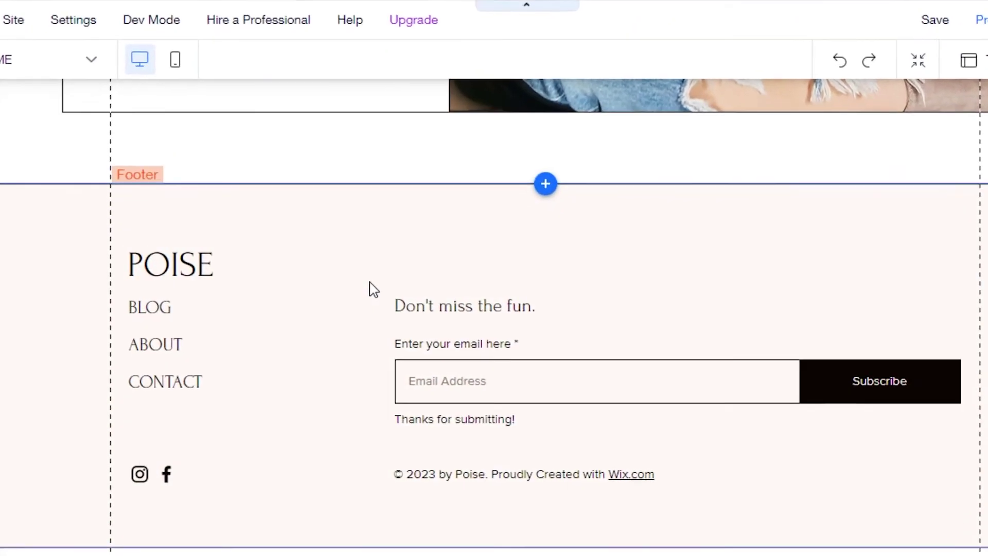
pyautogui.click(374, 289)
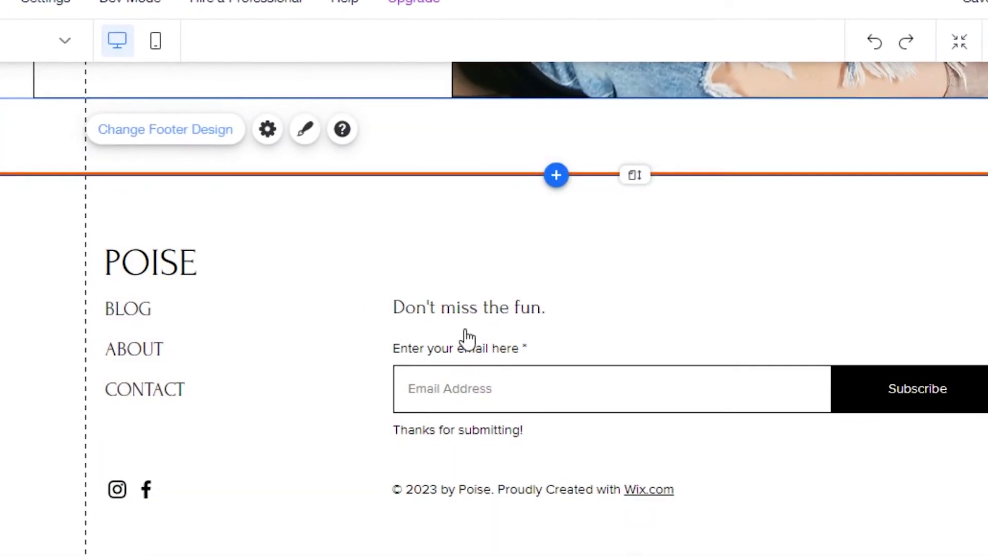
pyautogui.click(305, 129)
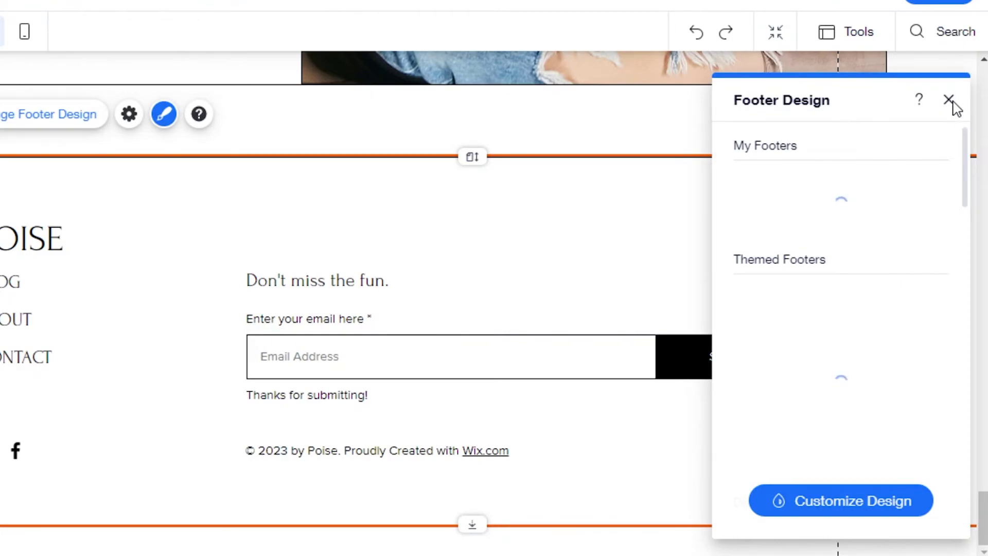
pyautogui.press('Escape')
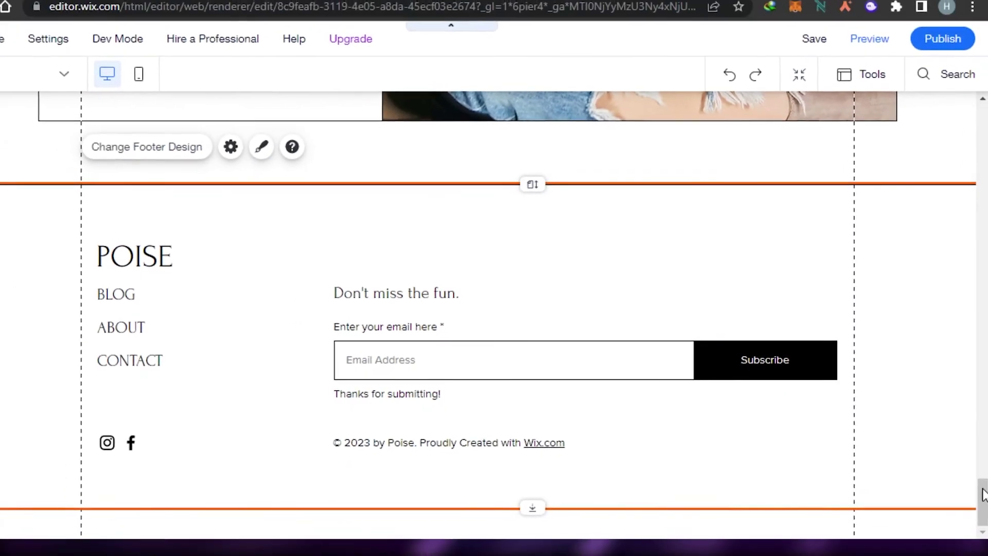
pyautogui.moveTo(981, 458); pyautogui.dragTo(977, 413)
pyautogui.moveTo(981, 299); pyautogui.dragTo(984, 133)
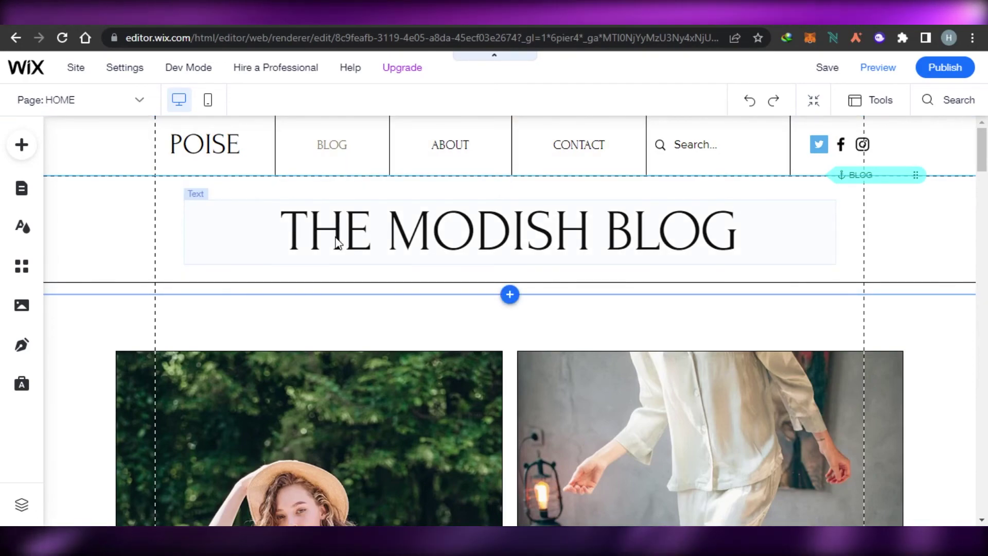
pyautogui.moveTo(983, 154); pyautogui.dragTo(149, 172)
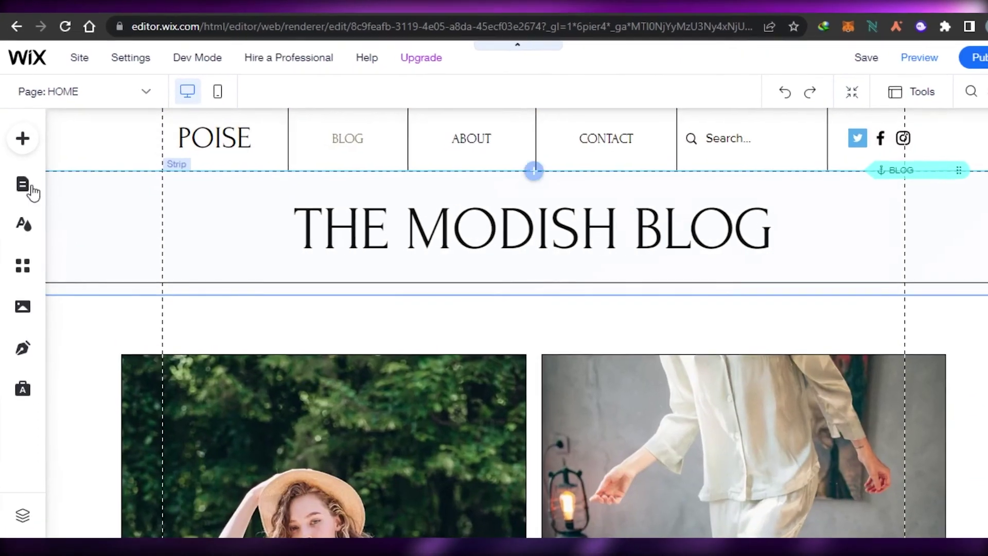